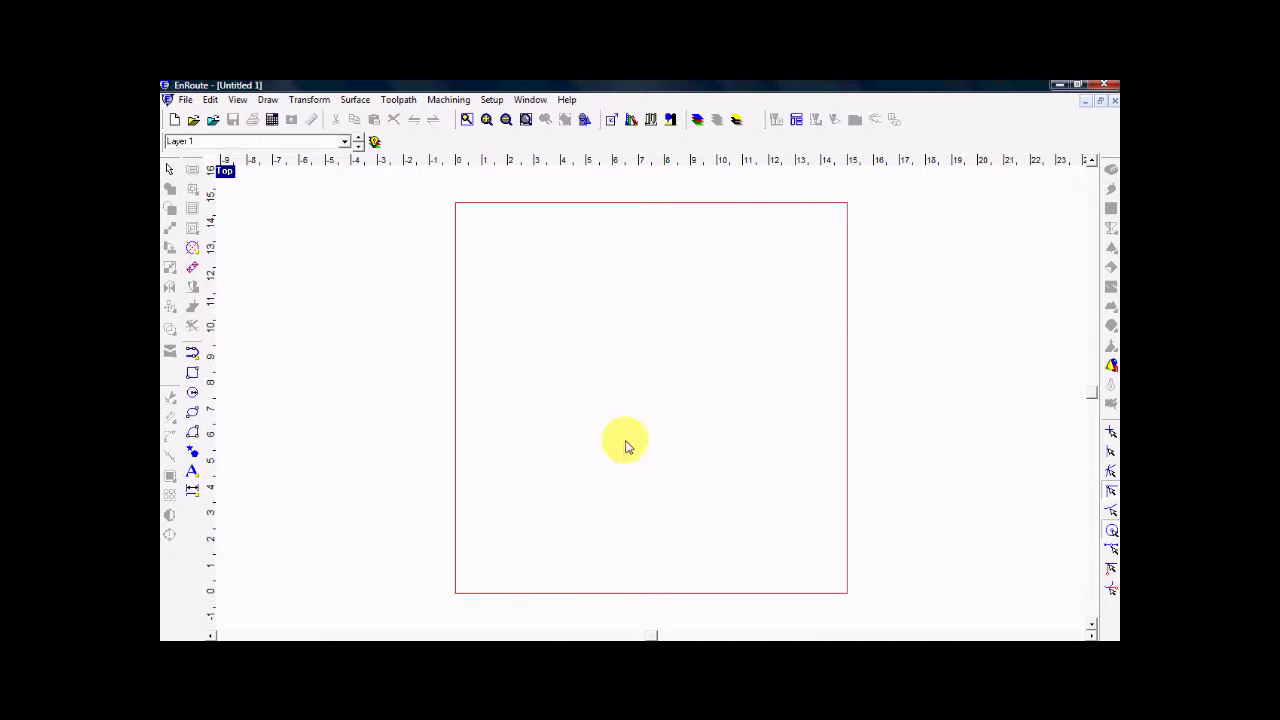
Switch to the Get Files utility and select all DXF files in the DXF > Chair folder for loading.
{"action": "left_click", "coordinate": [610, 636]}
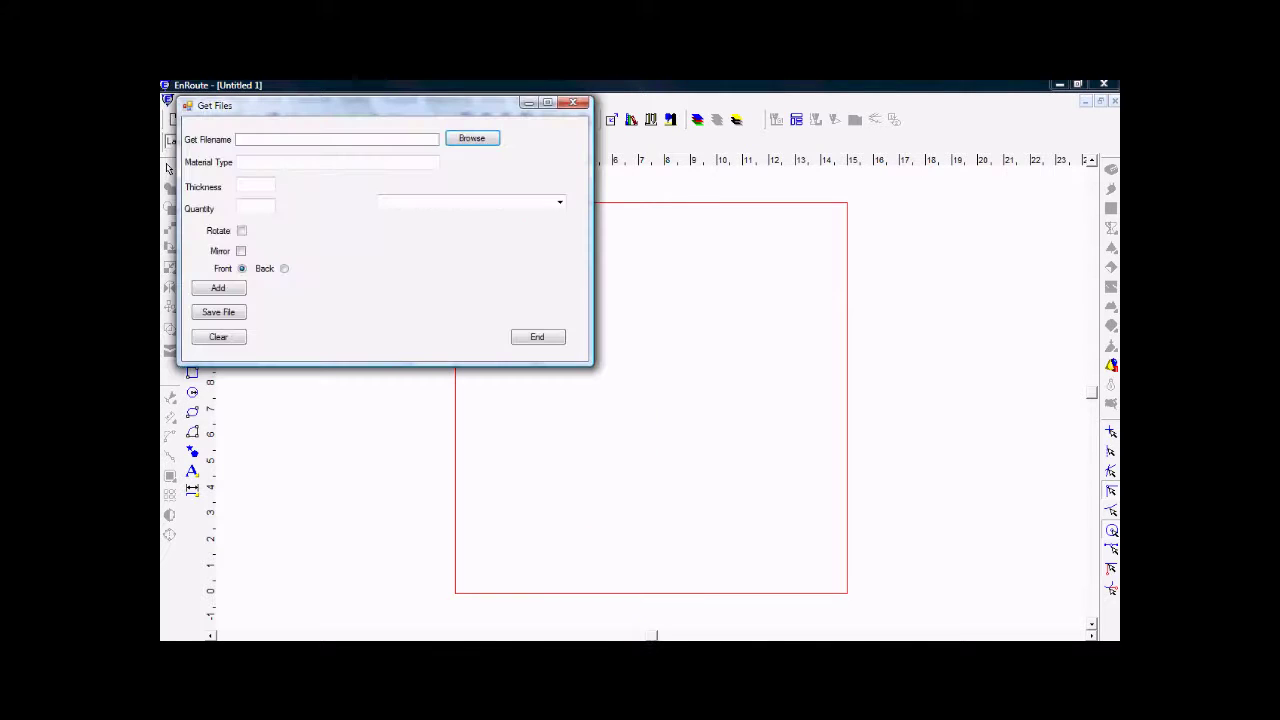
{"action": "left_click", "coordinate": [472, 139]}
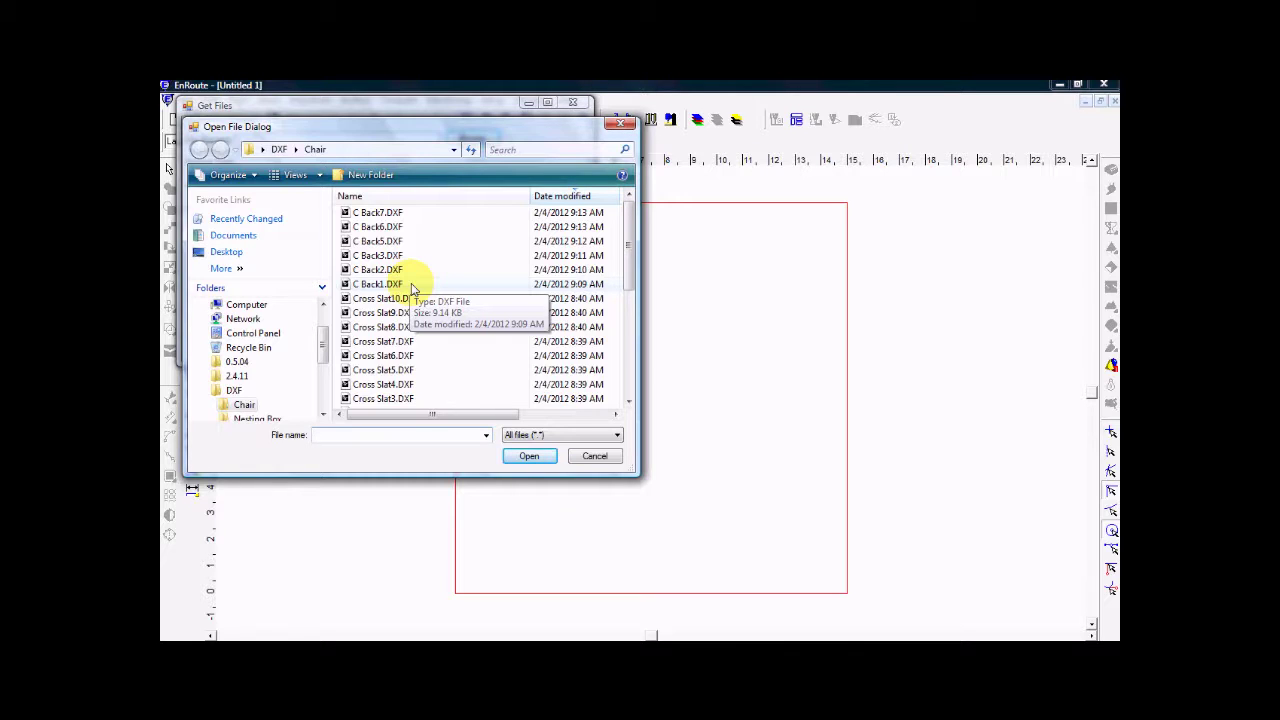
{"action": "left_click", "coordinate": [411, 285]}
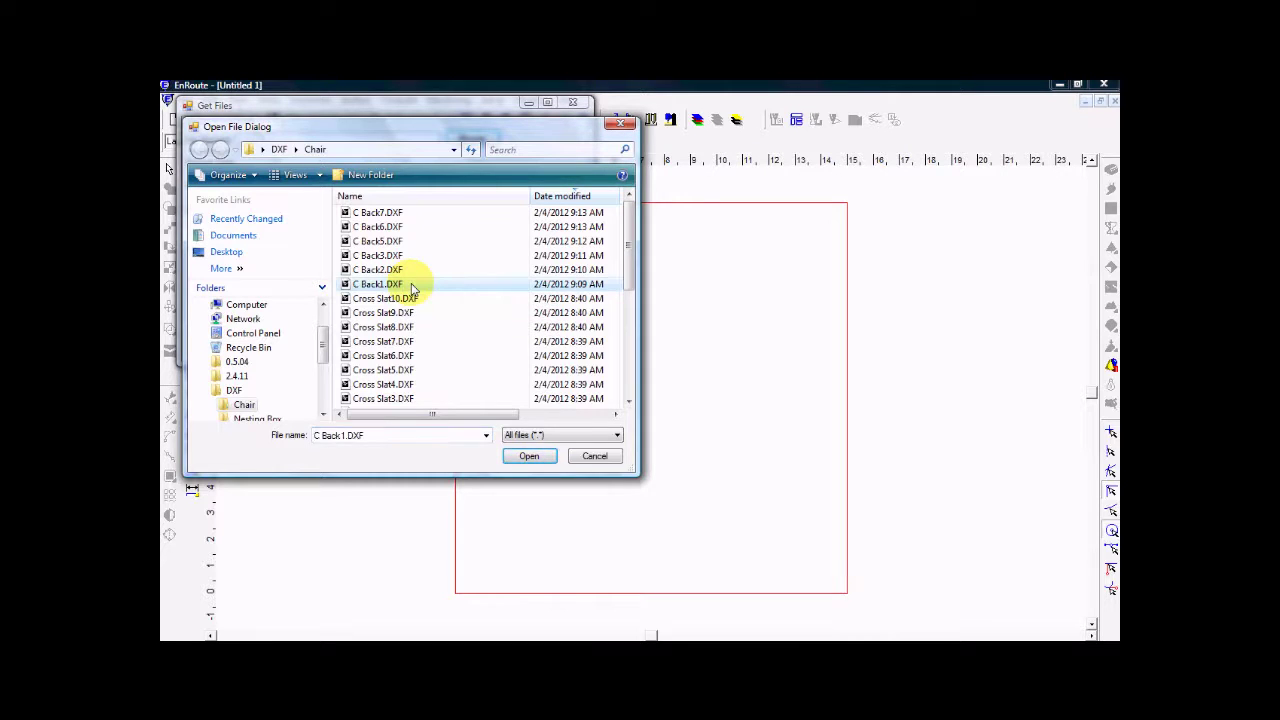
{"action": "left_click", "coordinate": [411, 285]}
{"action": "key", "text": "ctrl+a"}
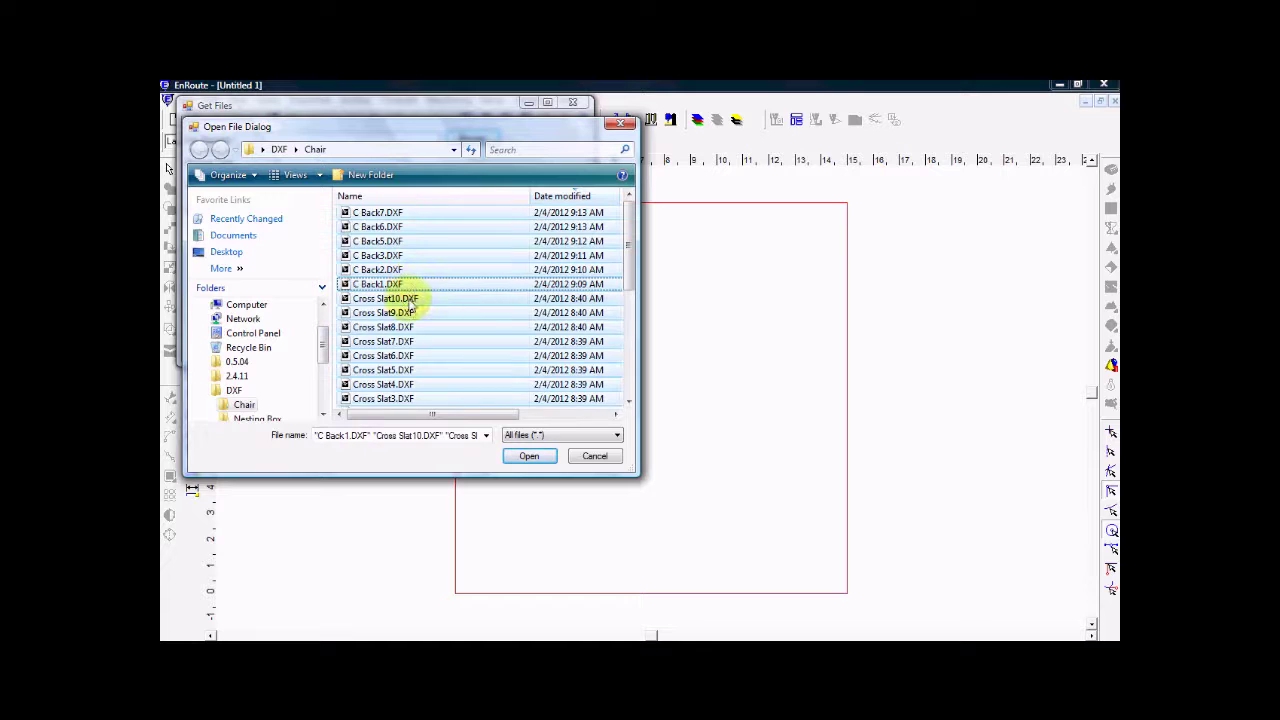
{"action": "scroll", "coordinate": [632, 290], "scroll_direction": "down", "scroll_amount": 1}
{"action": "left_click_drag", "start_coordinate": [632, 290], "coordinate": [632, 200]}
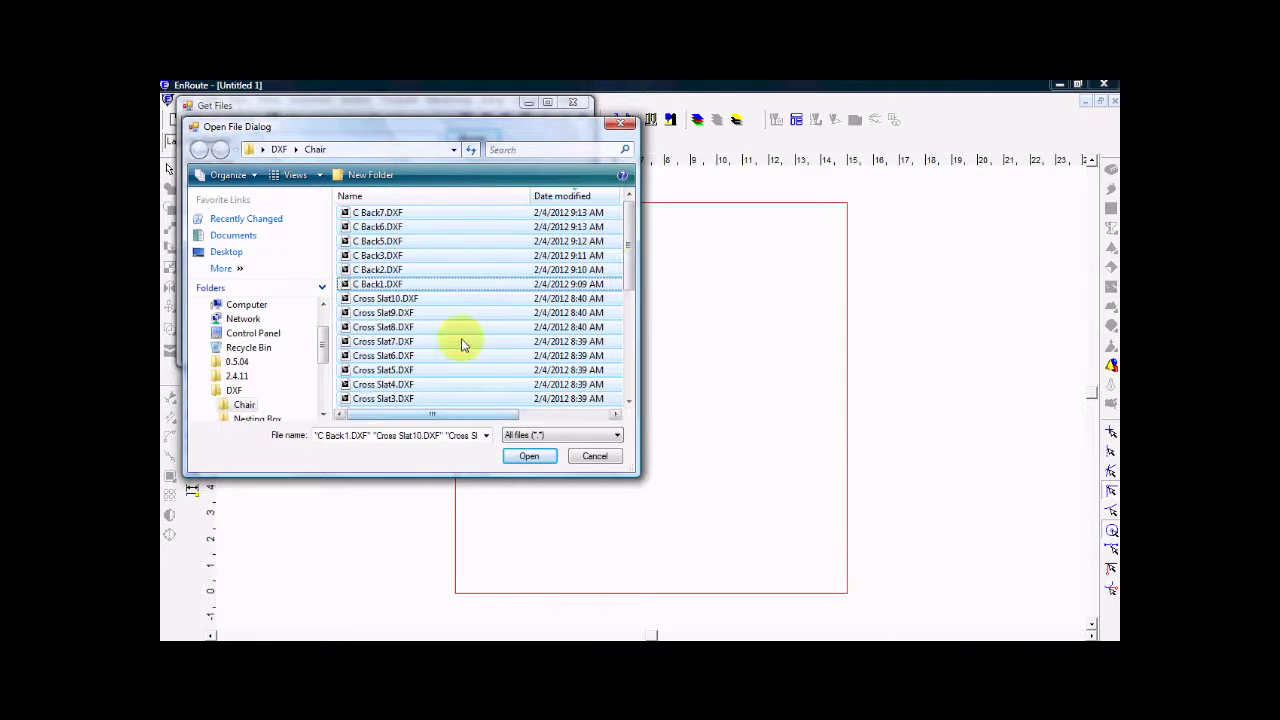
{"action": "left_click", "coordinate": [527, 457]}
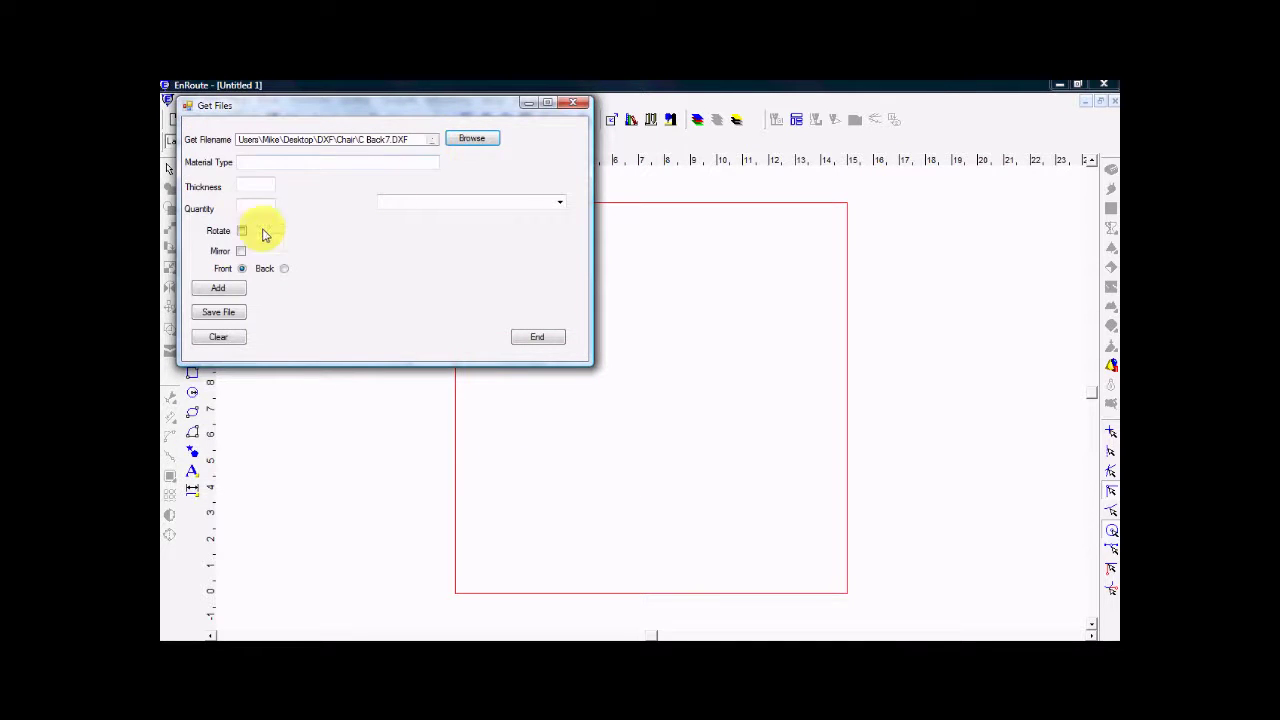
Add the chair files with material type Plywood, thickness .75, quantity 2 and rotation allowed, keeping them as front-side parts.
{"action": "left_click", "coordinate": [288, 164]}
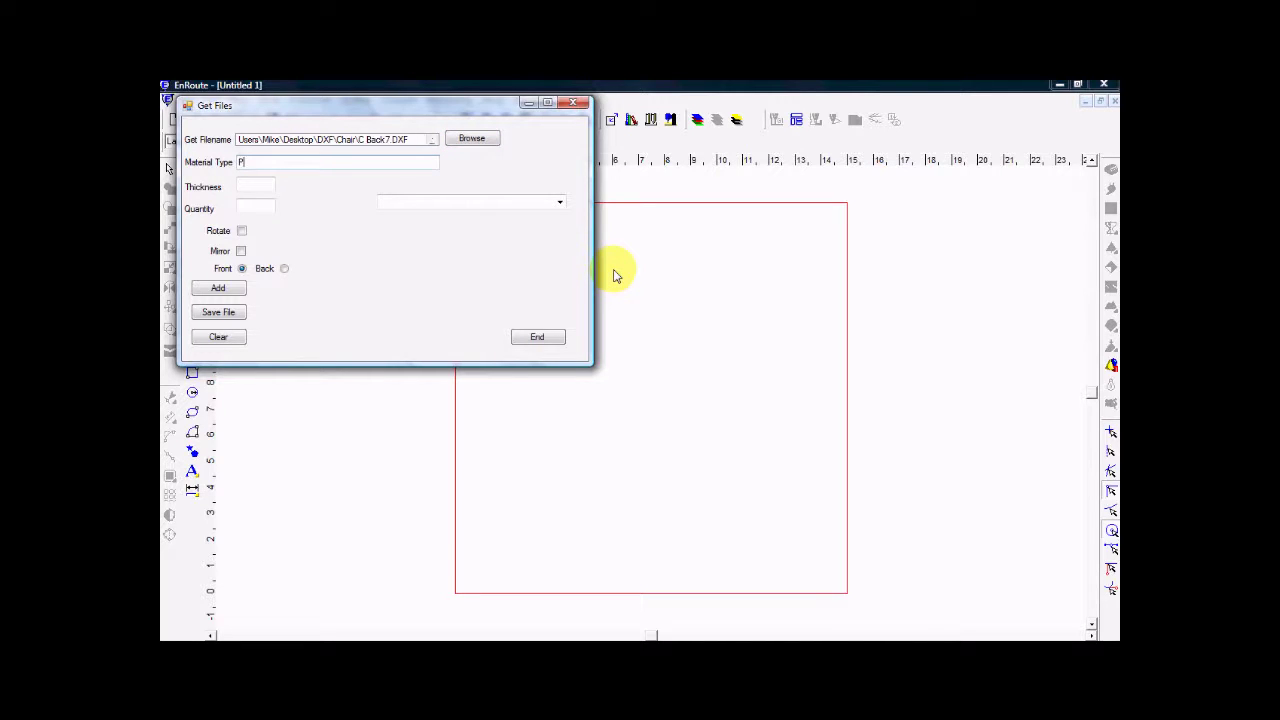
{"action": "type", "text": "Plywood"}
{"action": "key", "text": "Tab"}
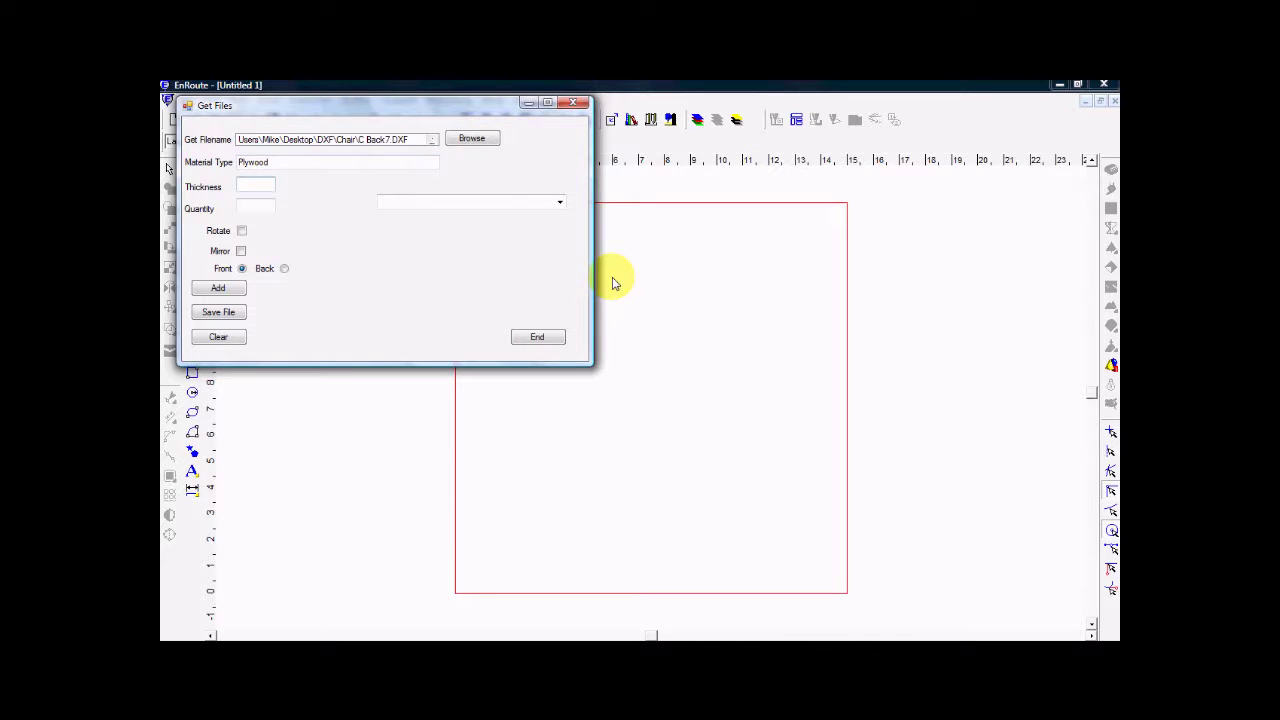
{"action": "type", "text": ".75"}
{"action": "left_click", "coordinate": [242, 231]}
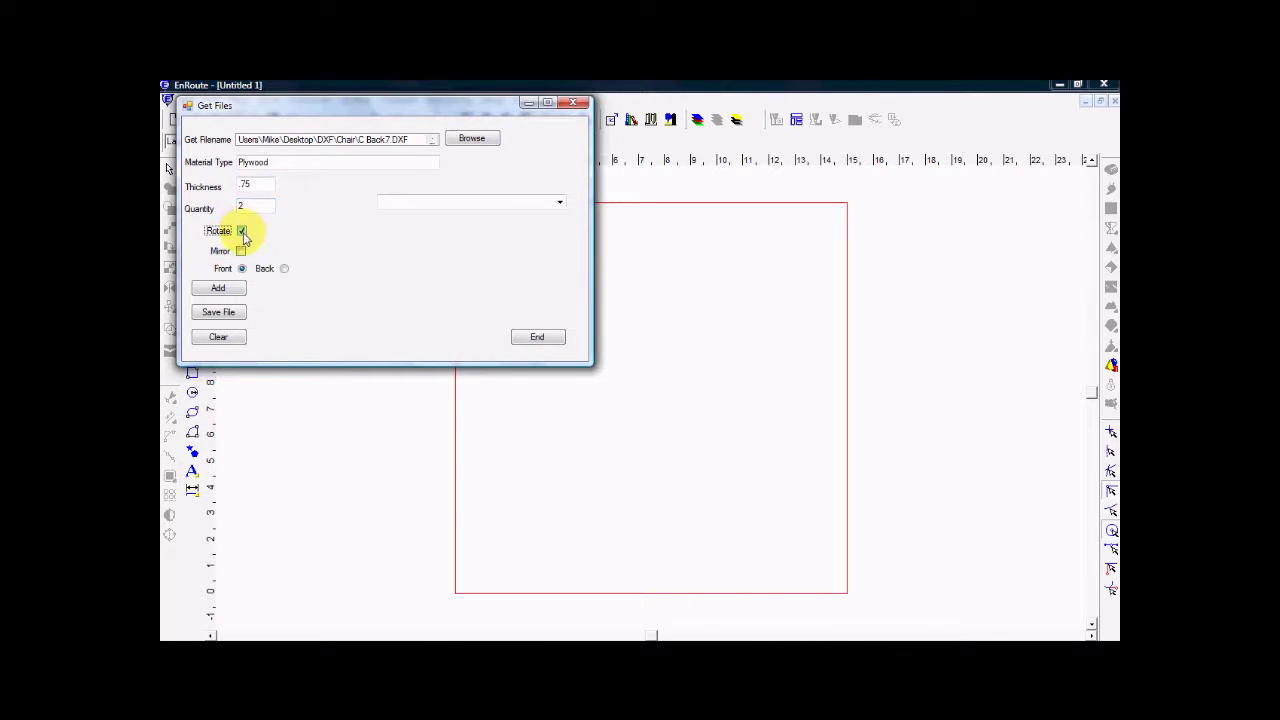
{"action": "left_click", "coordinate": [218, 292]}
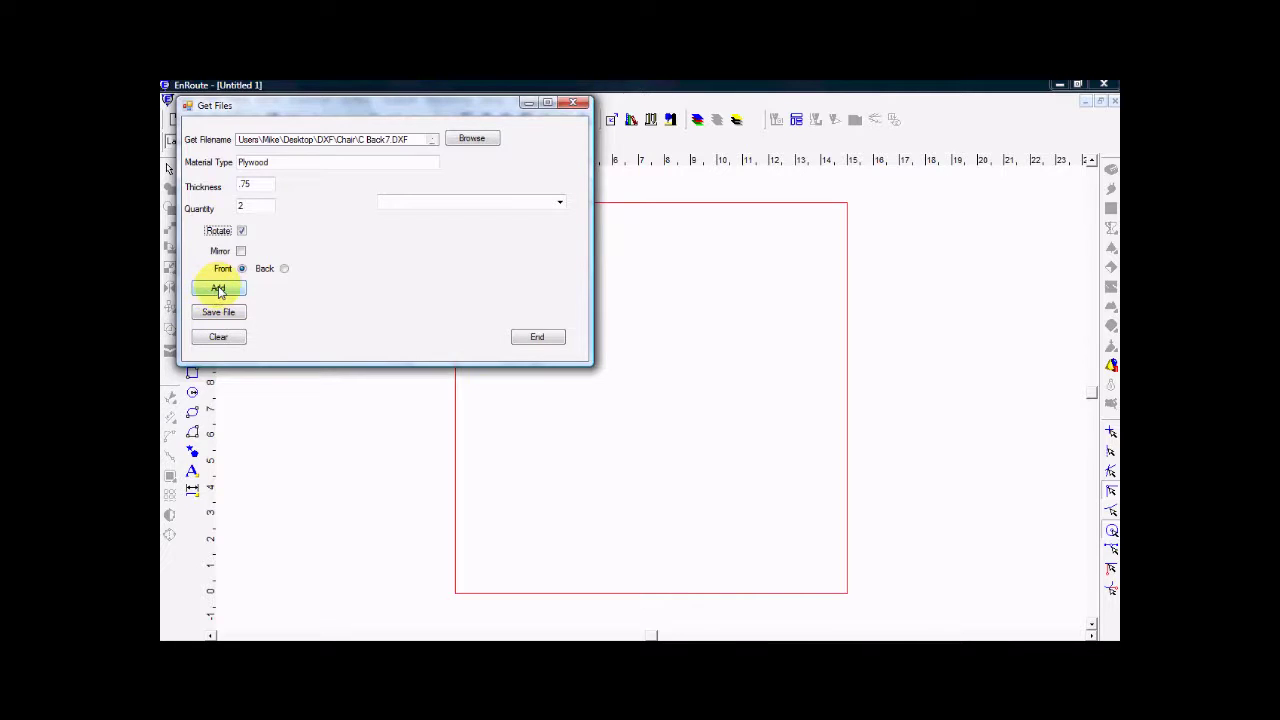
Check the list of added chair files and look in the parent DXF folder for further part folders.
{"action": "left_click", "coordinate": [560, 203]}
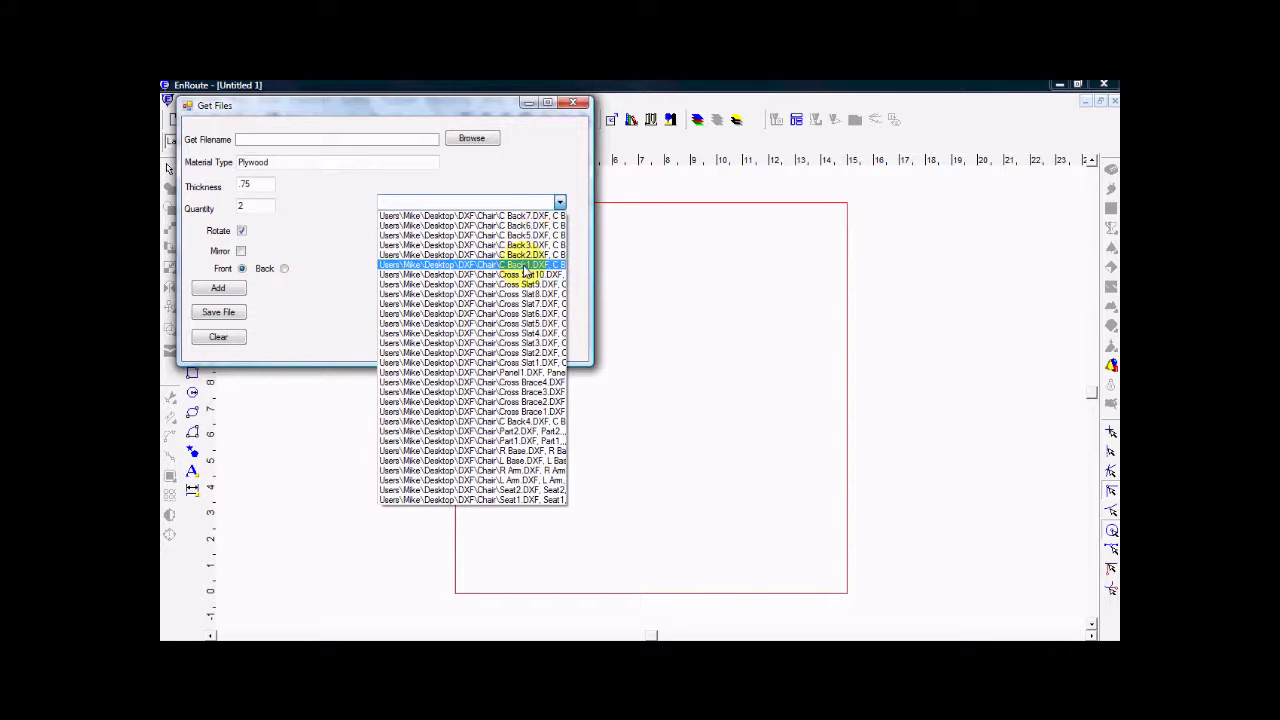
{"action": "left_click", "coordinate": [531, 165]}
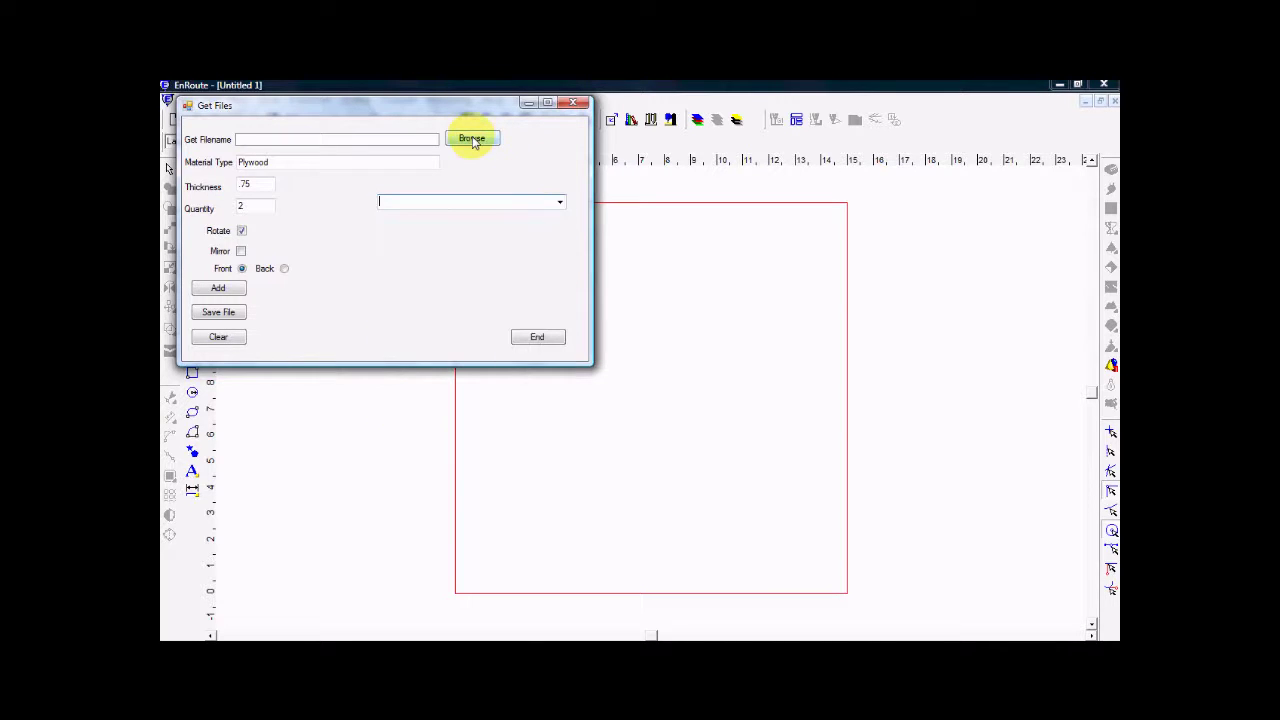
{"action": "left_click", "coordinate": [472, 139]}
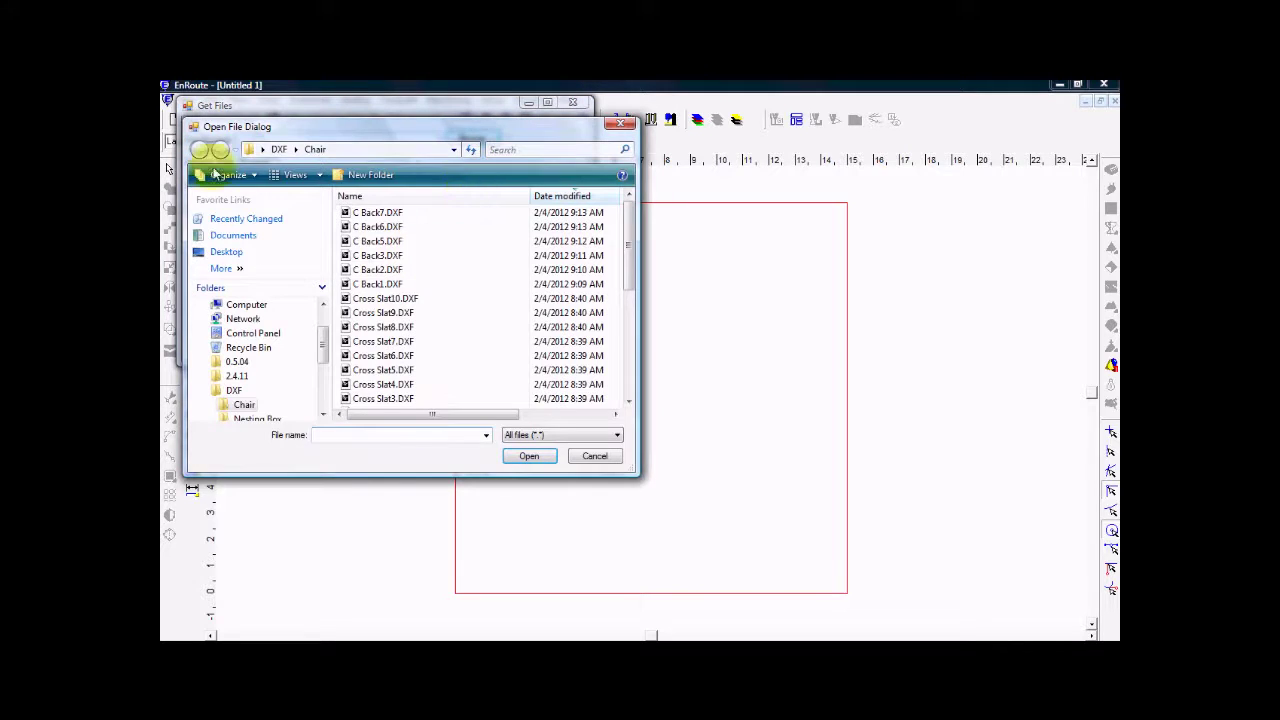
{"action": "left_click", "coordinate": [278, 149]}
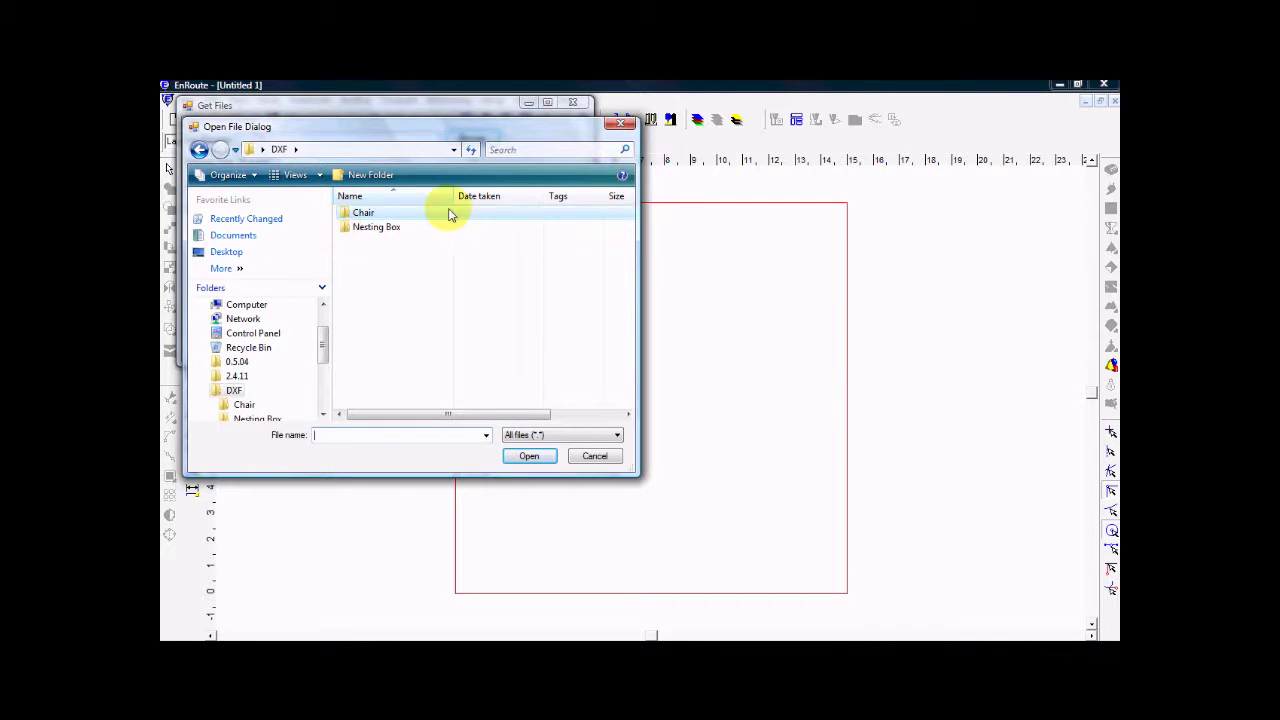
{"action": "left_click", "coordinate": [595, 455]}
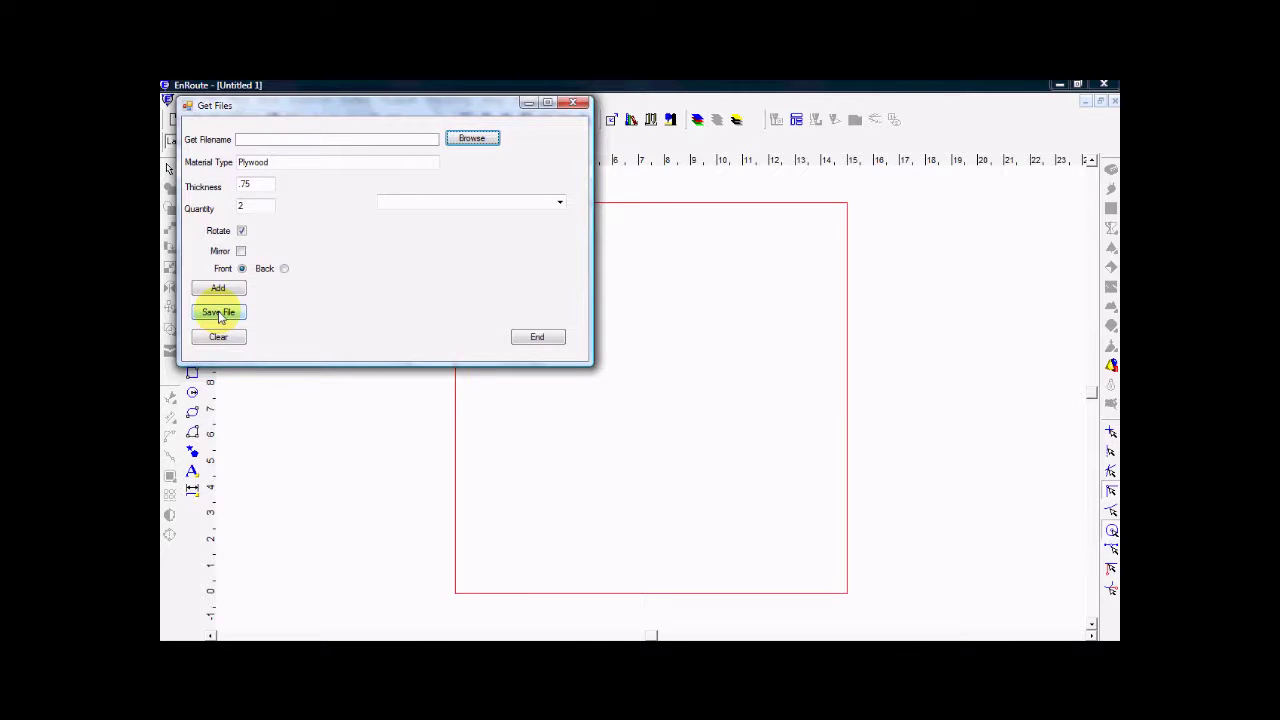
Save the chair parts list to file and minimize the Get Files utility to return to EnRoute.
{"action": "left_click", "coordinate": [219, 315]}
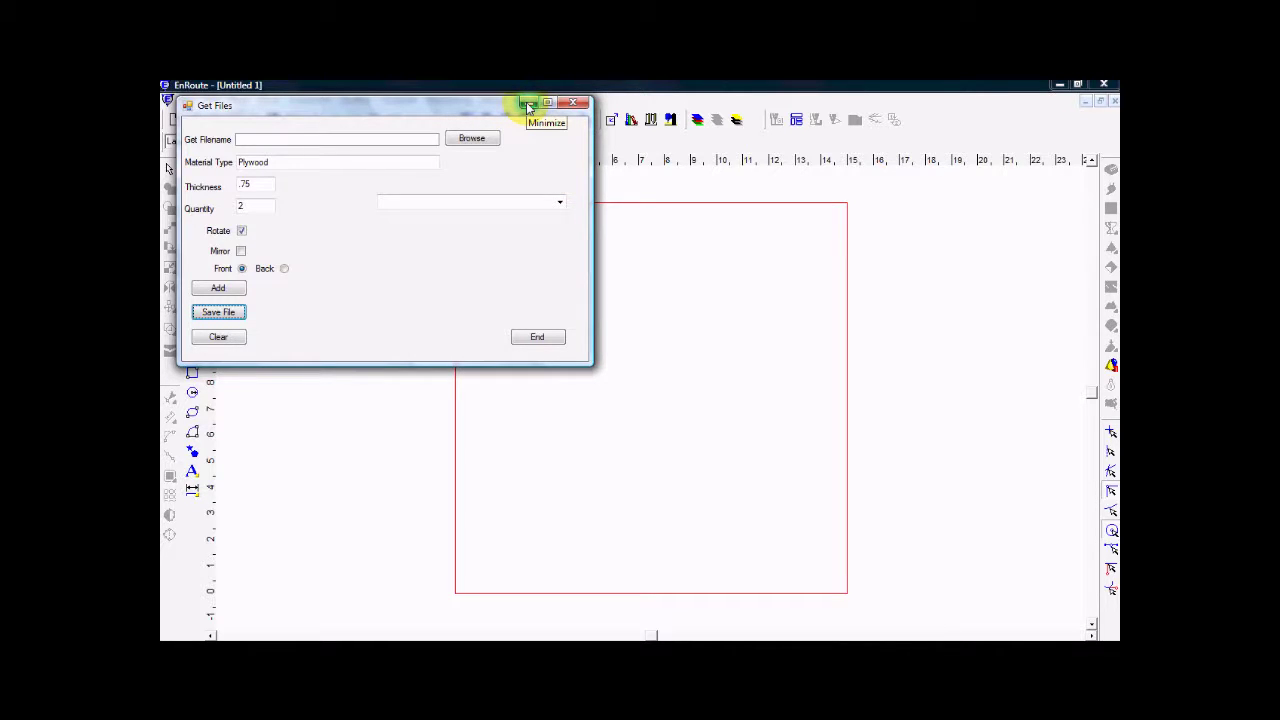
{"action": "left_click", "coordinate": [527, 105]}
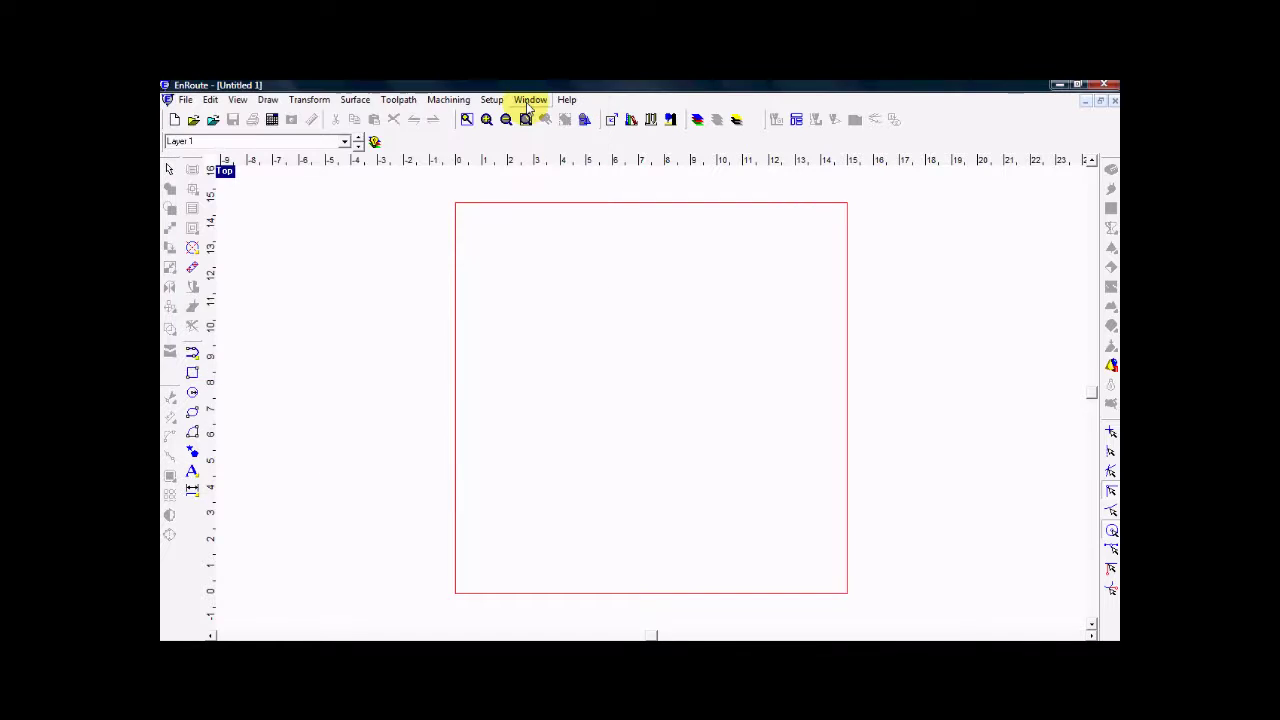
Open the Automatic Toolpath setup and set its design application to KCDw.
{"action": "left_click", "coordinate": [797, 121]}
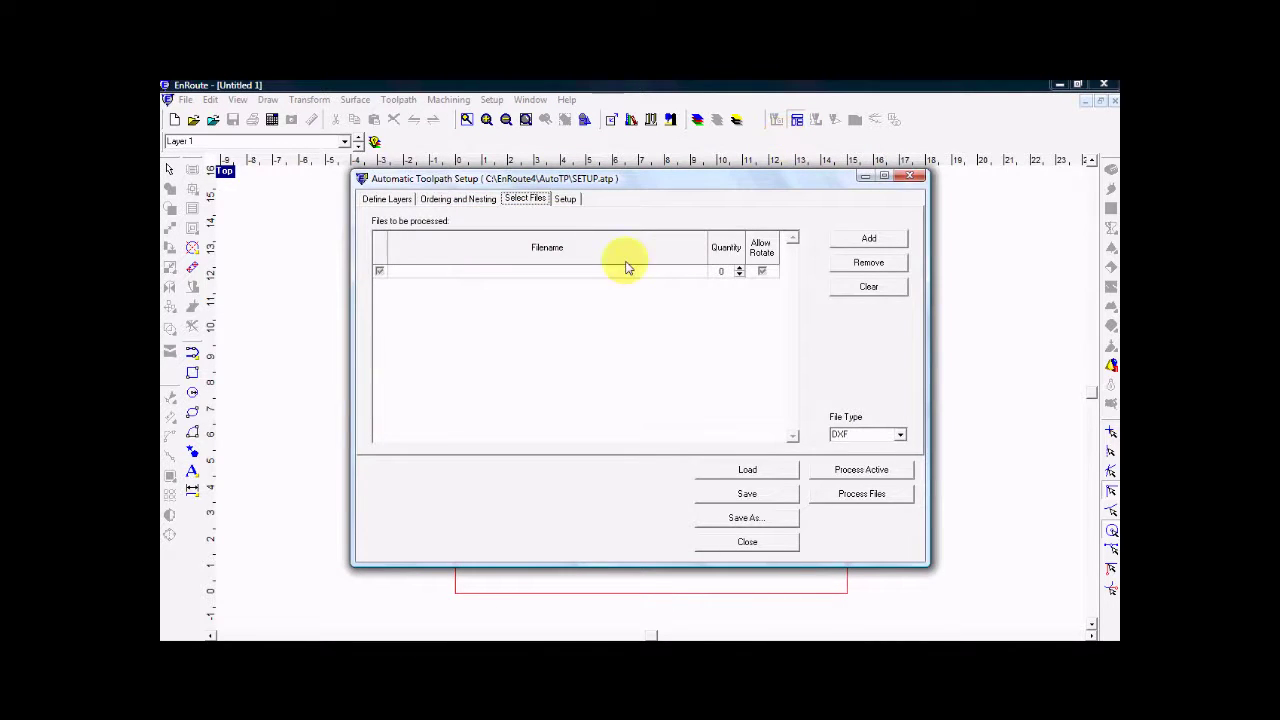
{"action": "left_click", "coordinate": [566, 200]}
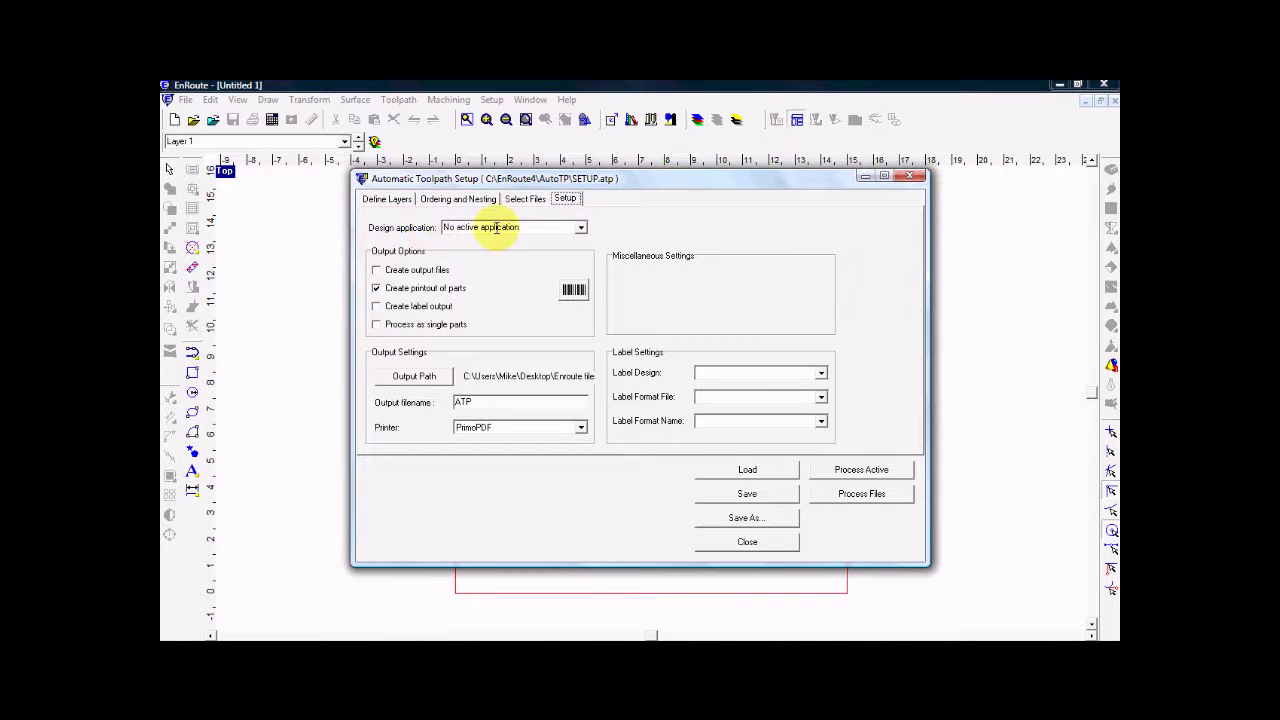
{"action": "left_click", "coordinate": [581, 229]}
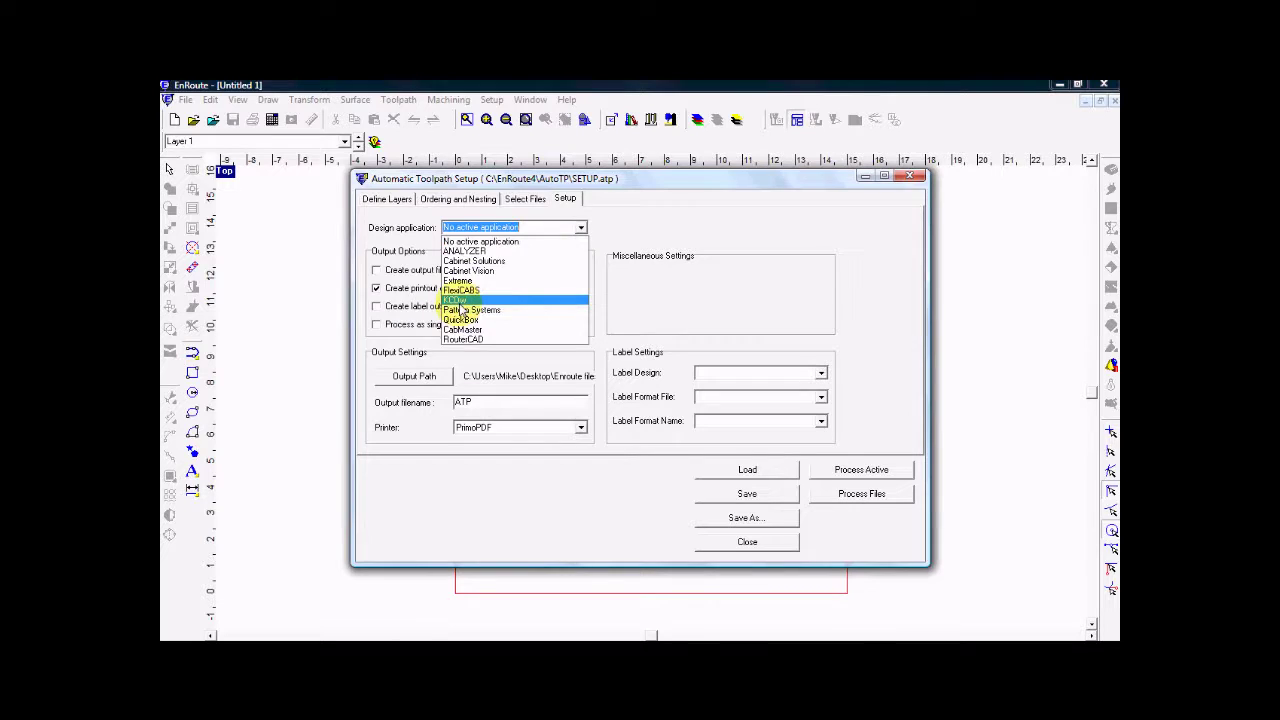
{"action": "left_click", "coordinate": [460, 301]}
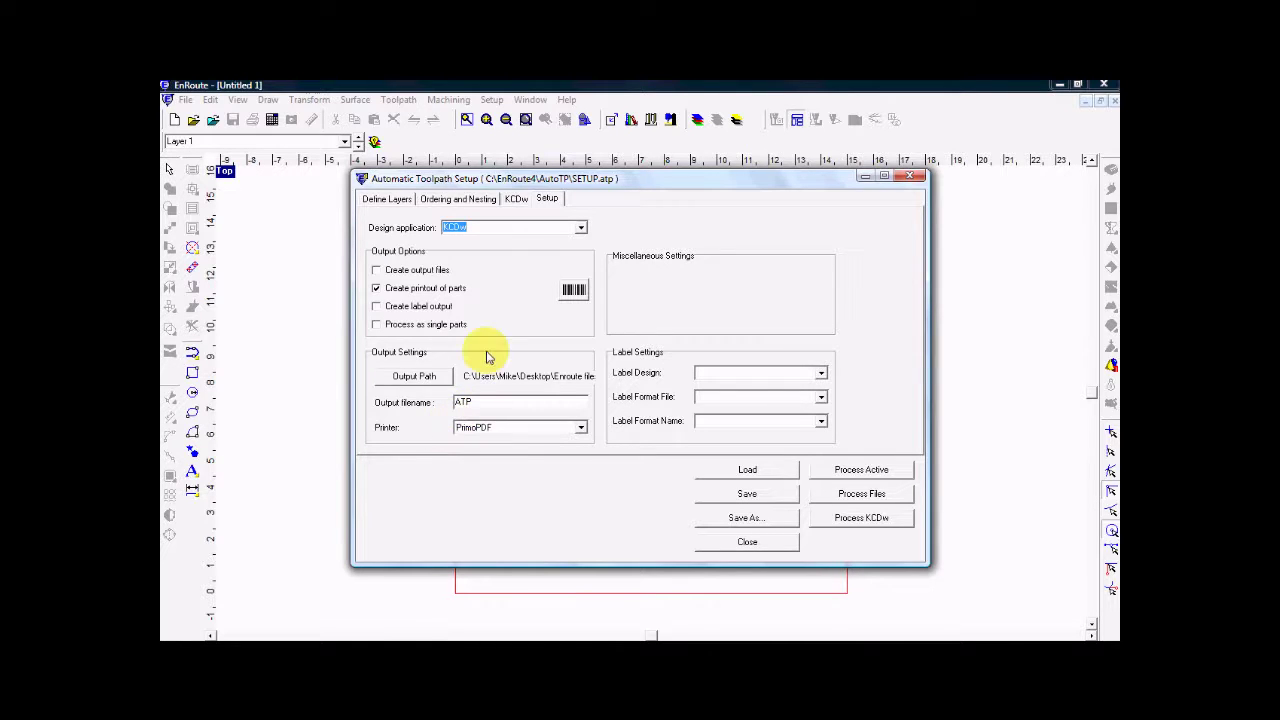
Add the list file ATPfiles.txt from the C: drive to the KCDw parts list.
{"action": "left_click", "coordinate": [516, 199]}
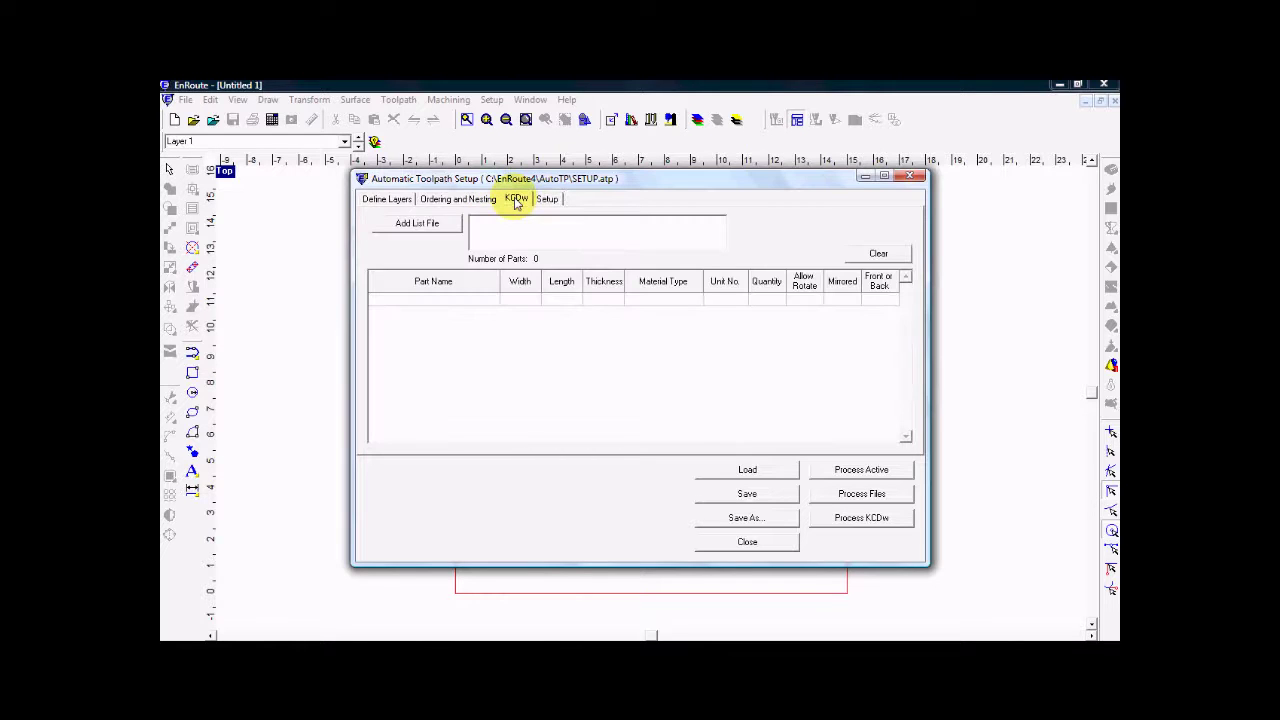
{"action": "left_click", "coordinate": [429, 228]}
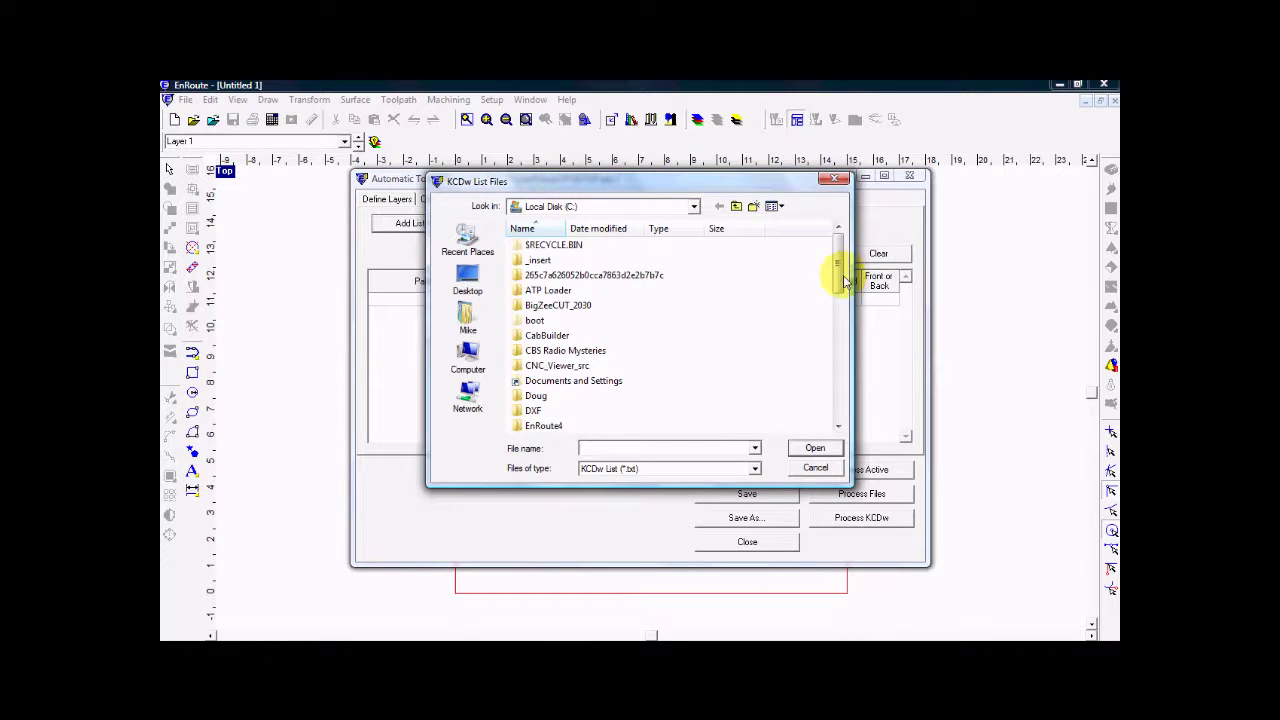
{"action": "left_click_drag", "start_coordinate": [843, 282], "coordinate": [834, 429]}
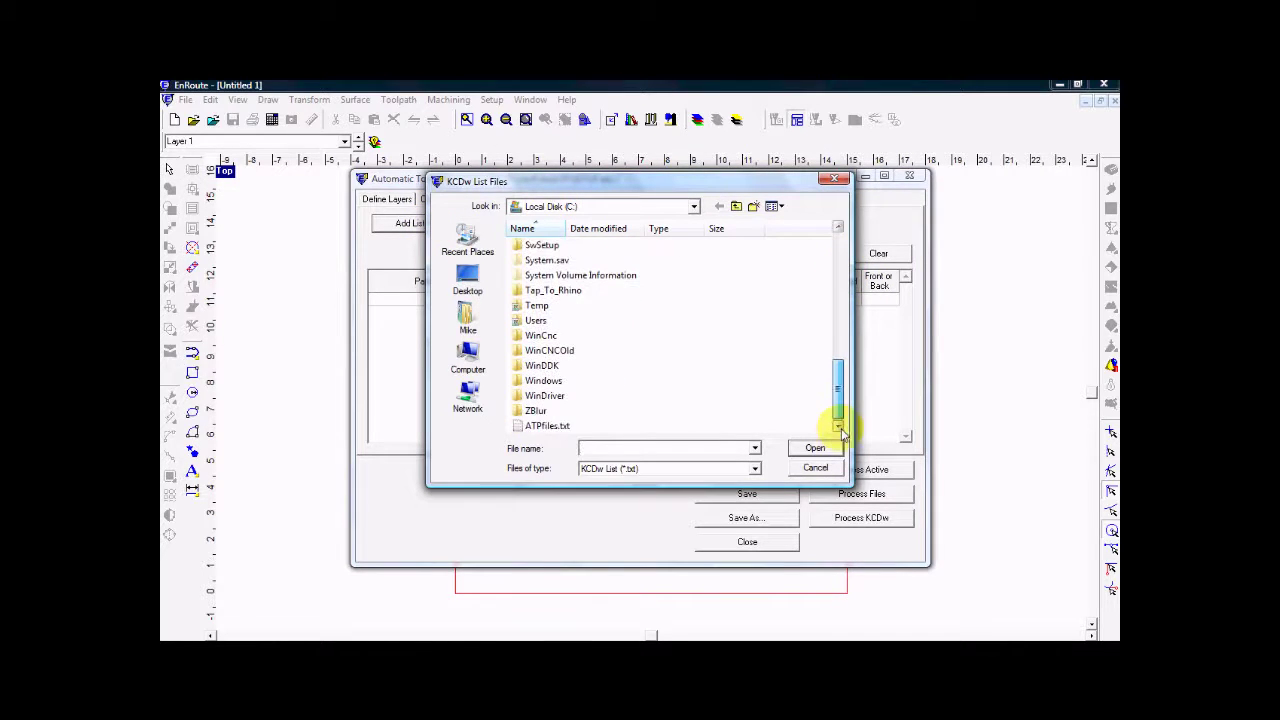
{"action": "left_click", "coordinate": [543, 427]}
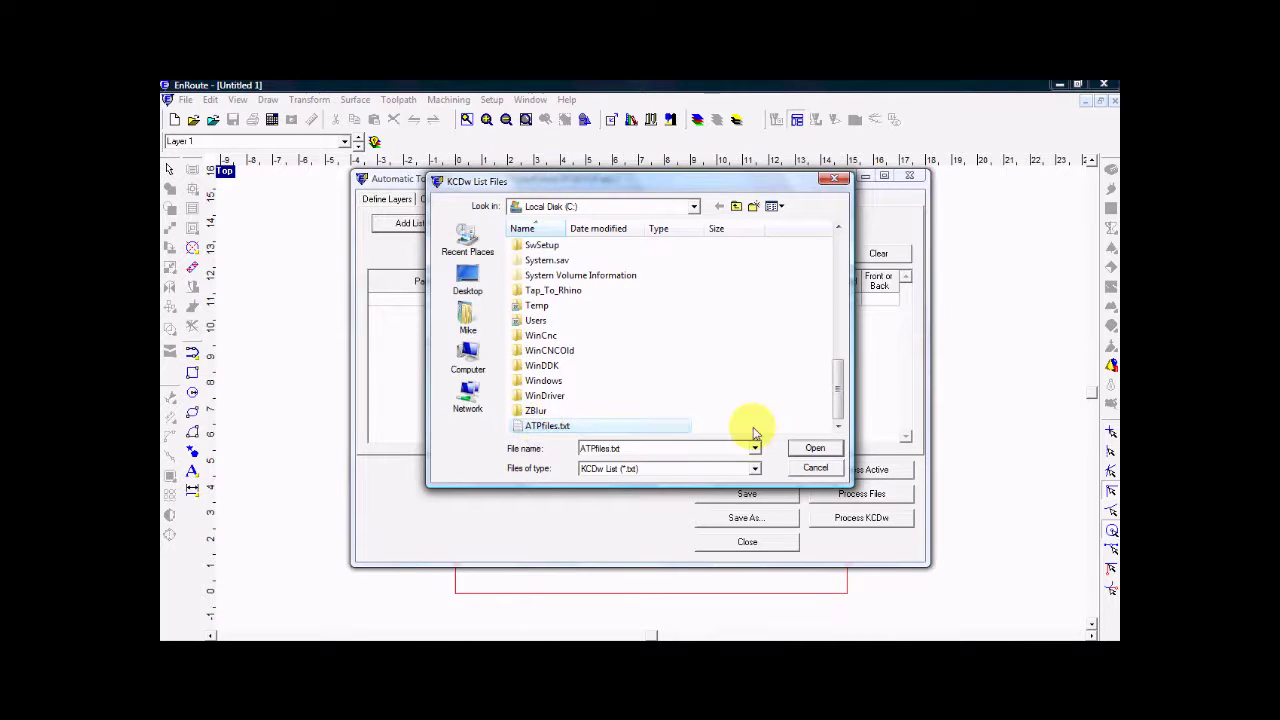
{"action": "left_click", "coordinate": [815, 449]}
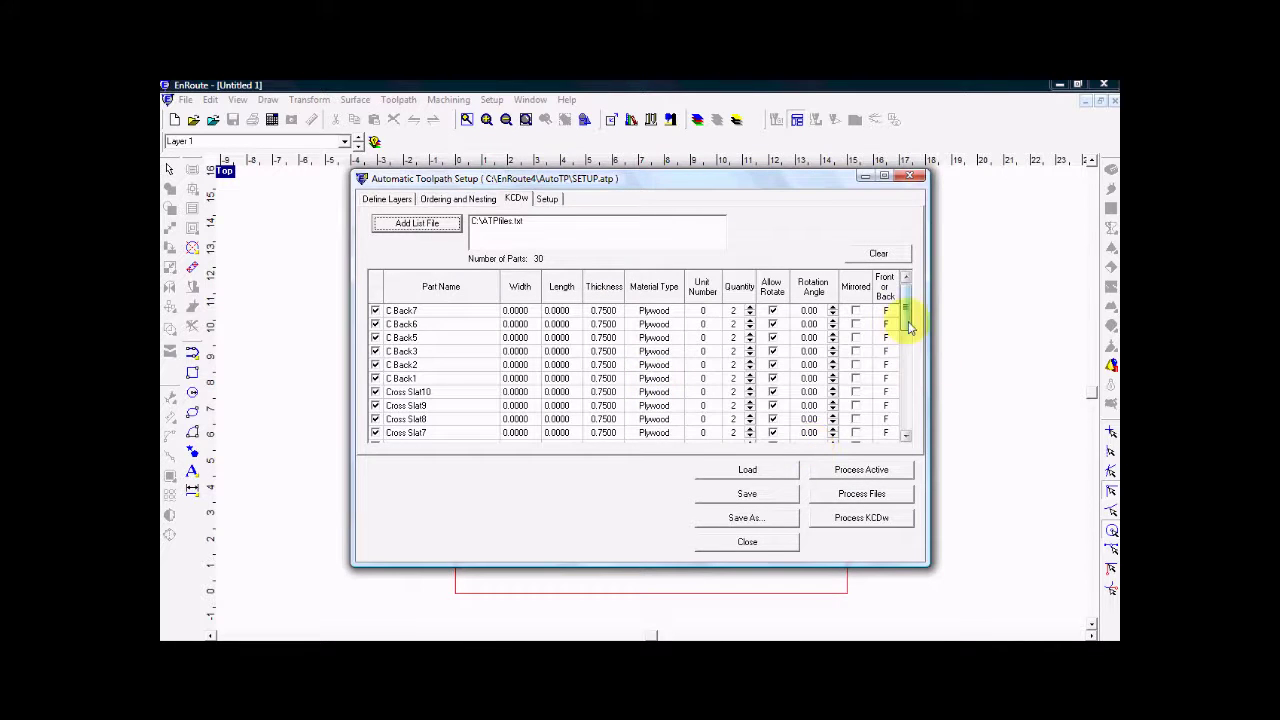
Review the imported KCDw parts and inspect the ordering and nesting options, including the strategy order.
{"action": "left_click_drag", "start_coordinate": [909, 326], "coordinate": [909, 350]}
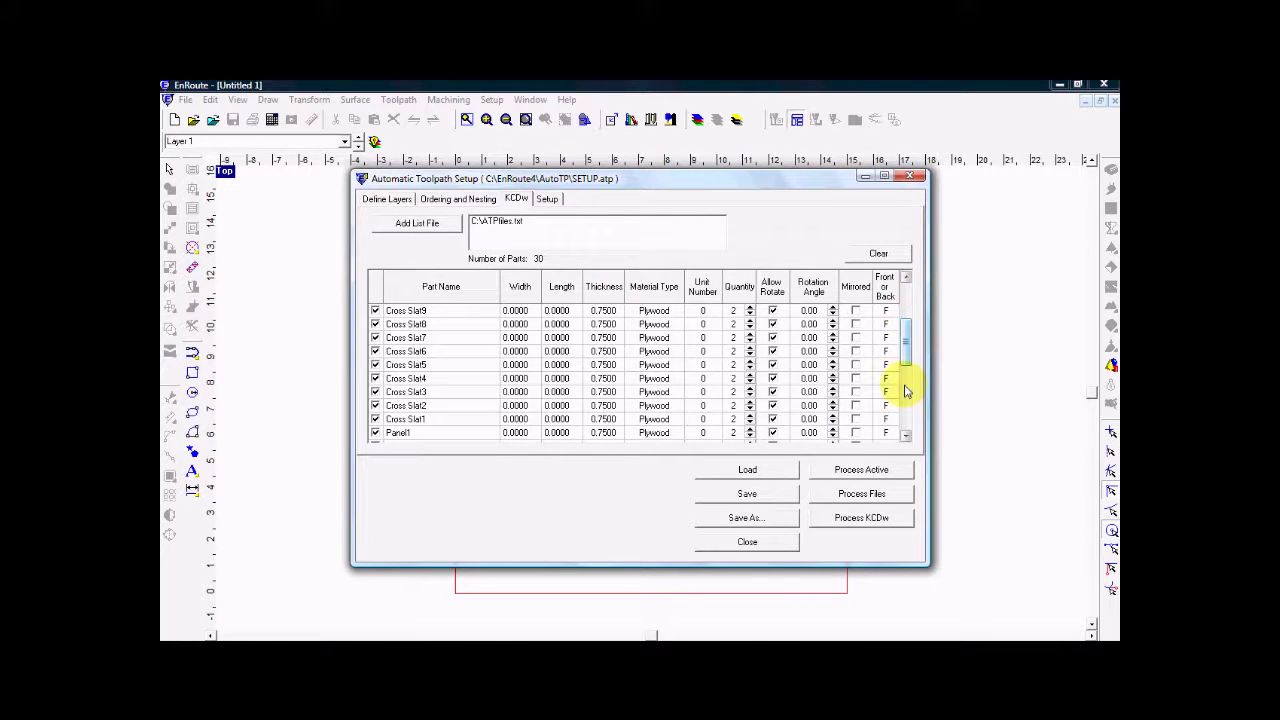
{"action": "left_click", "coordinate": [906, 390]}
{"action": "left_click", "coordinate": [904, 343]}
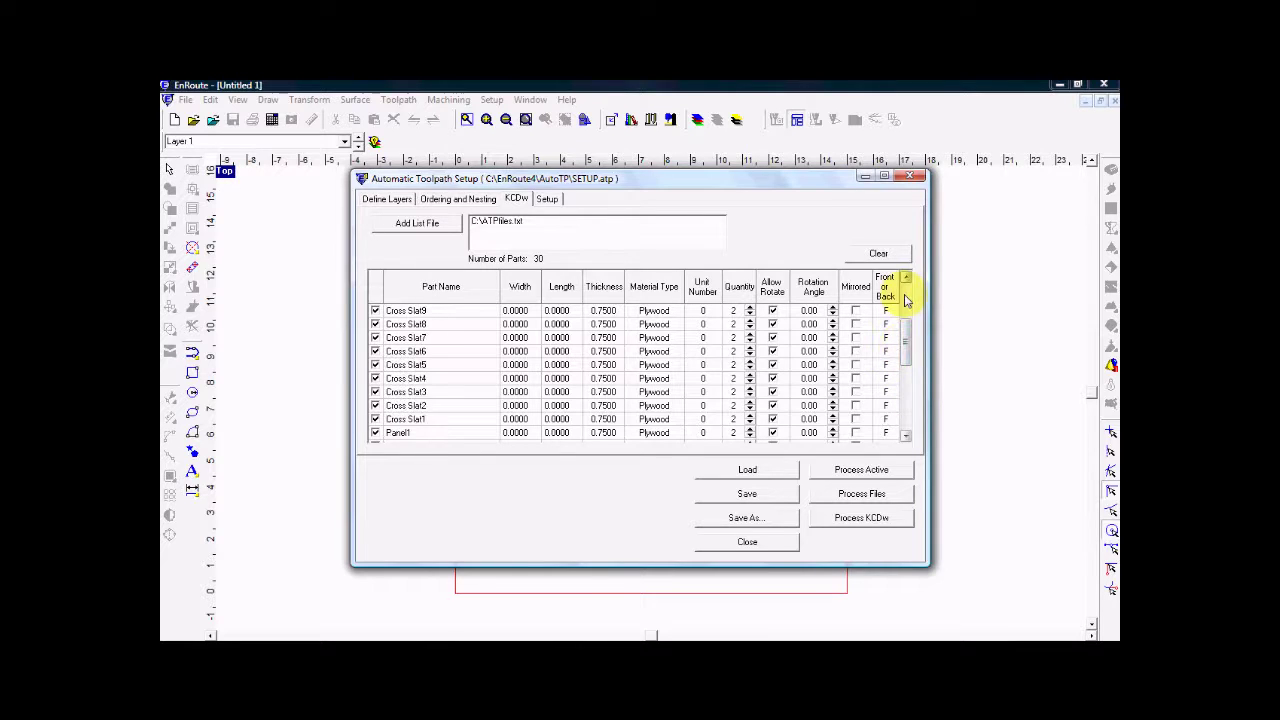
{"action": "left_click", "coordinate": [906, 300]}
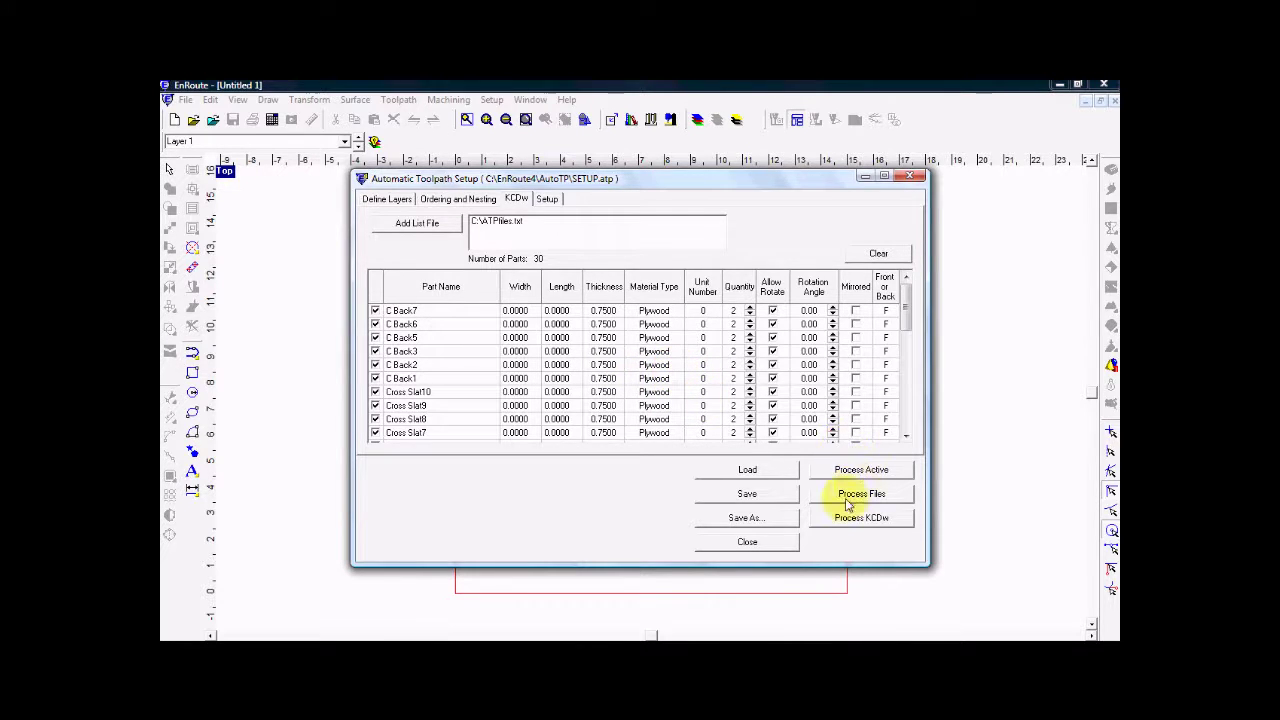
{"action": "left_click", "coordinate": [440, 203]}
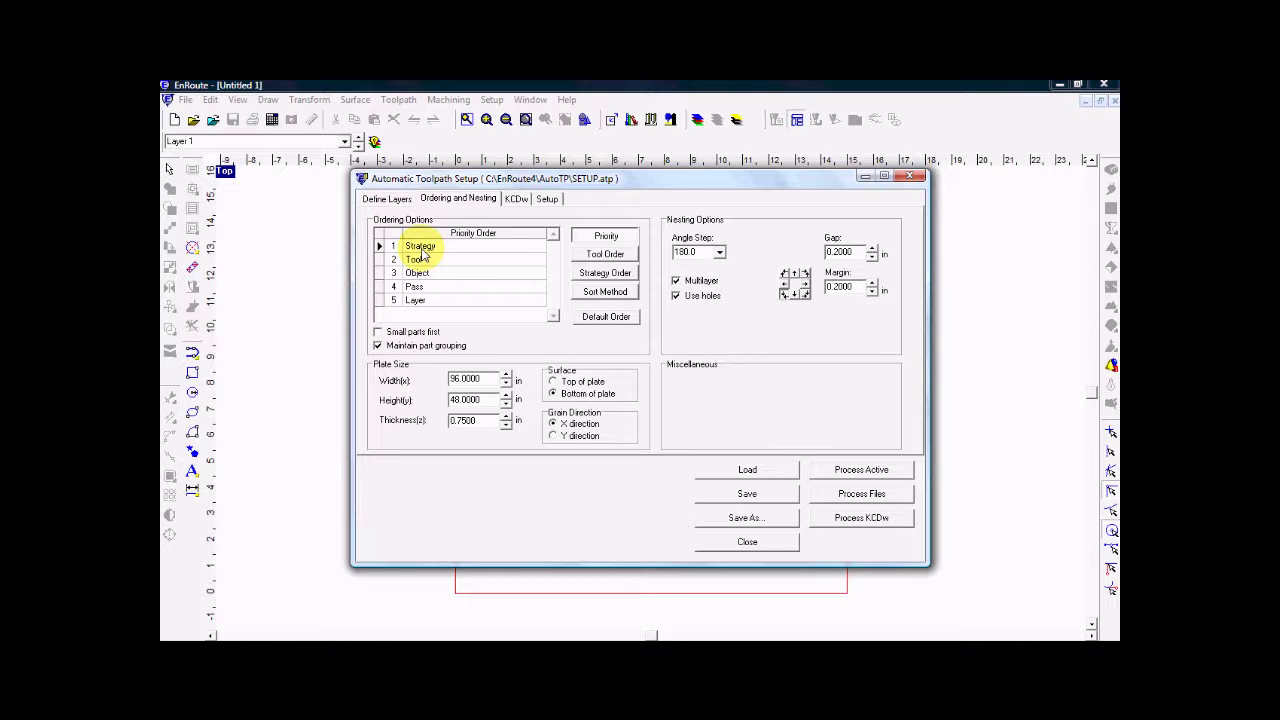
{"action": "left_click", "coordinate": [610, 274]}
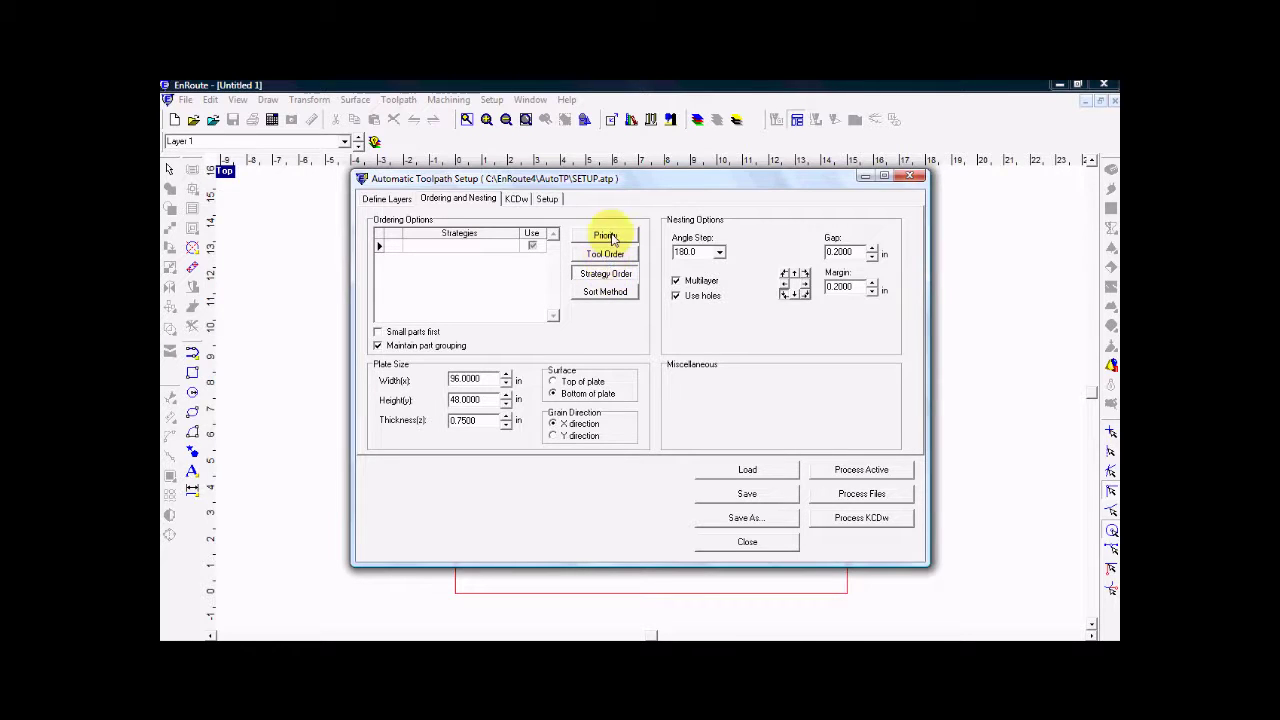
Define the layers from the KCDw parts and assign the strategy Profile 3/8" .75 deep(offset-male) to the OUTER layer.
{"action": "left_click", "coordinate": [393, 202]}
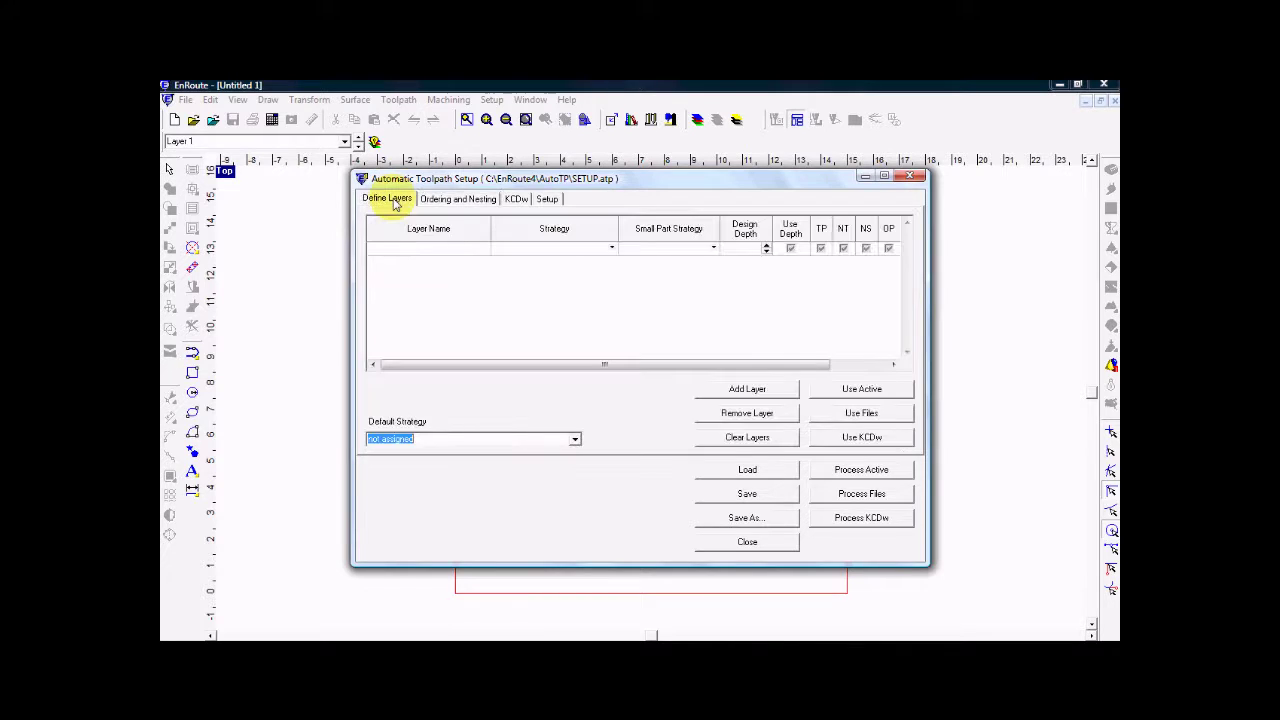
{"action": "left_click", "coordinate": [851, 443]}
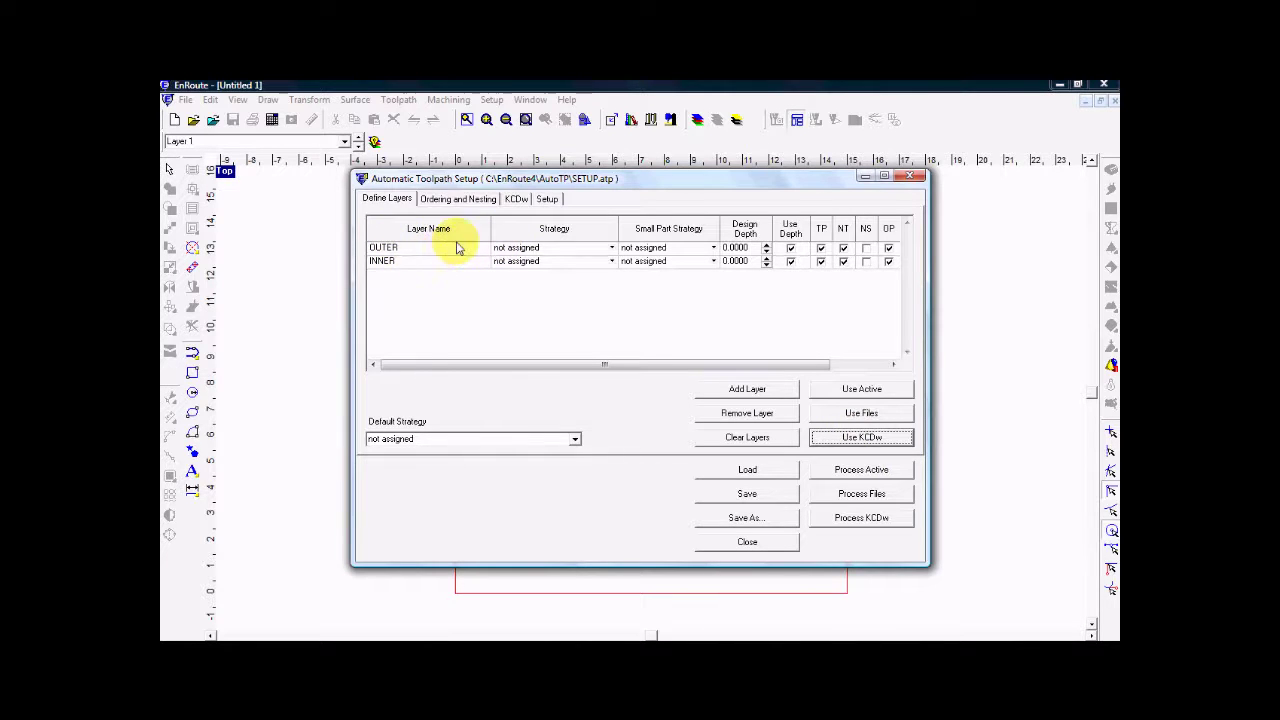
{"action": "left_click", "coordinate": [612, 249]}
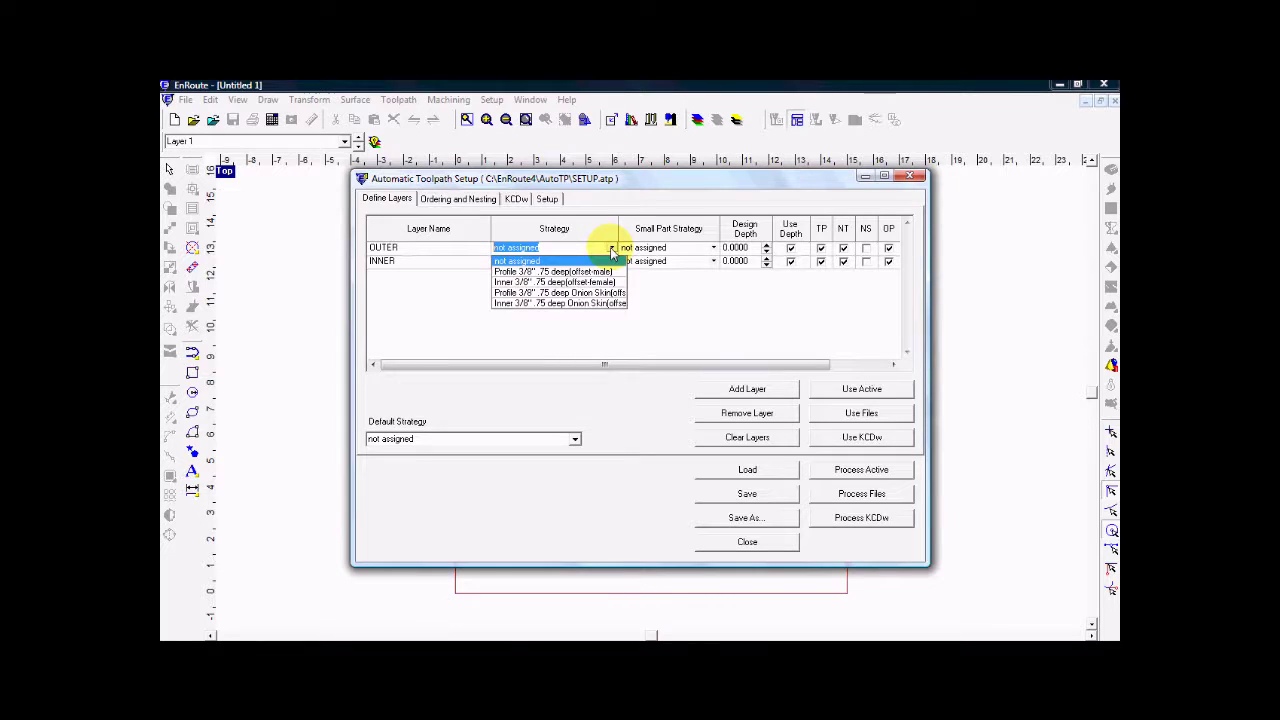
{"action": "left_click", "coordinate": [574, 272]}
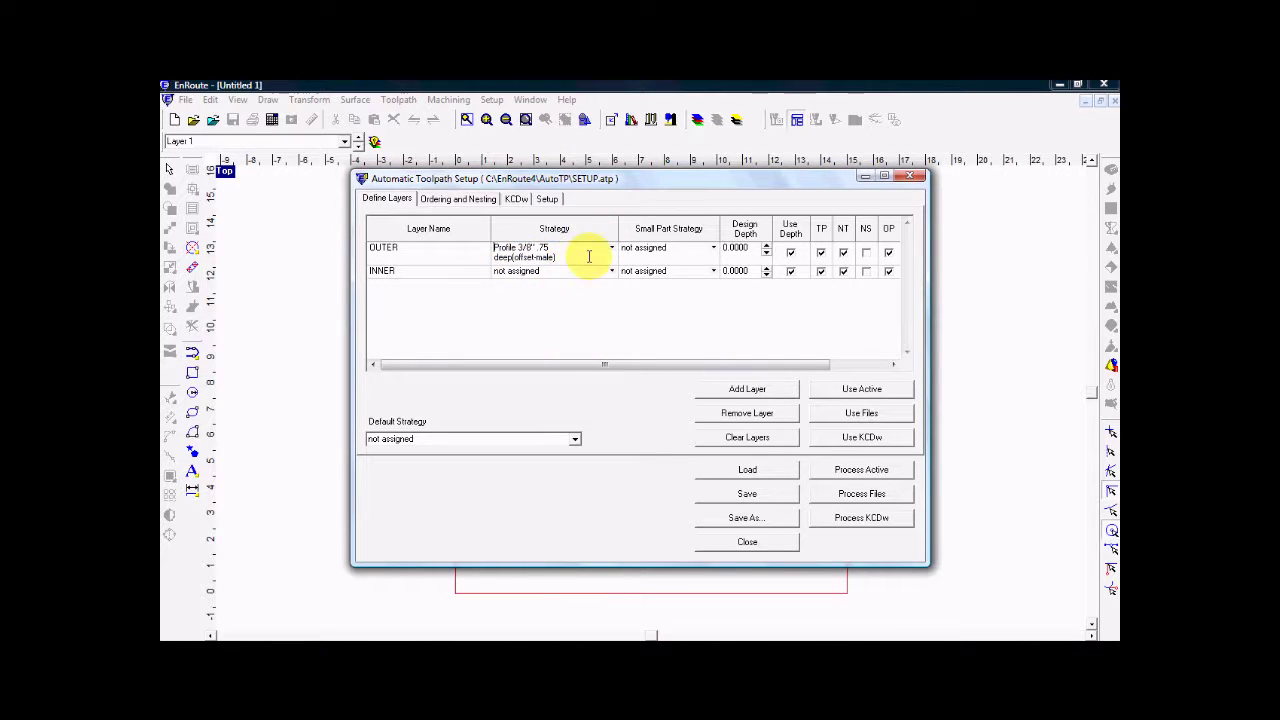
Assign Profile 3/8" .75 deep Onion Skin(offset-male) as OUTER's small part strategy and Inner 3/8" .75 deep(offset-female) as INNER's strategy.
{"action": "left_click", "coordinate": [714, 249]}
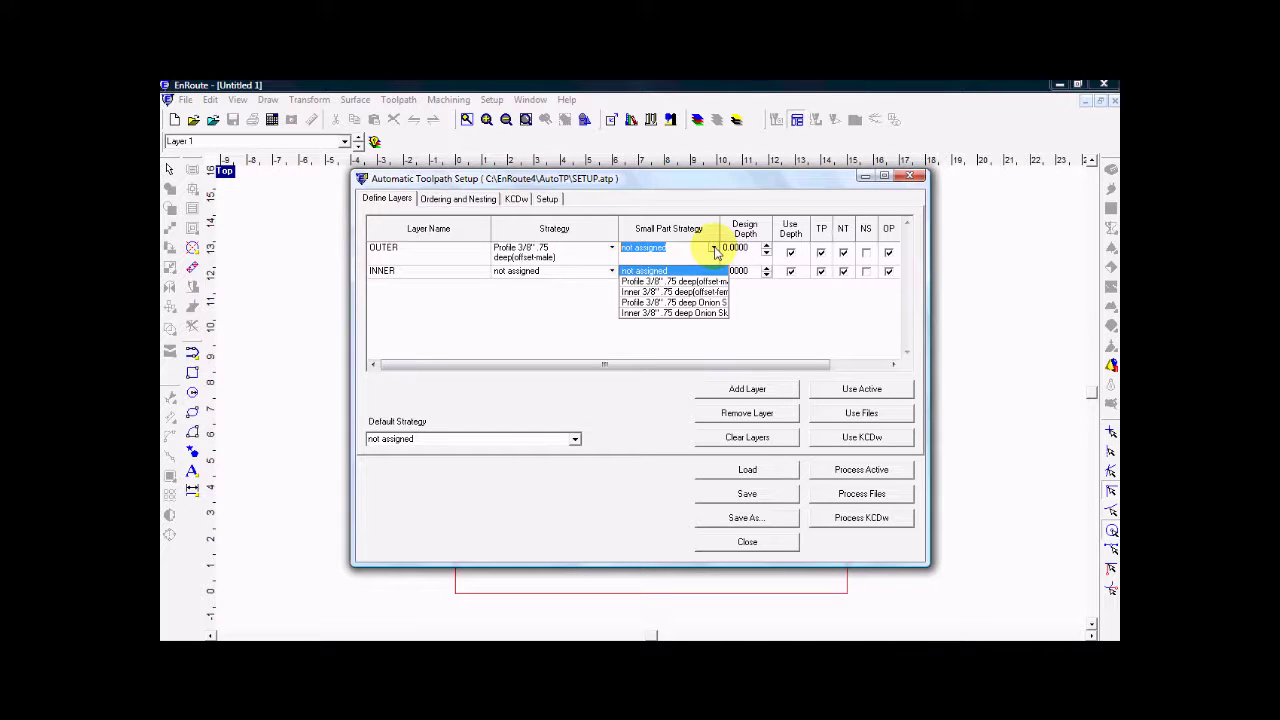
{"action": "left_click", "coordinate": [667, 303]}
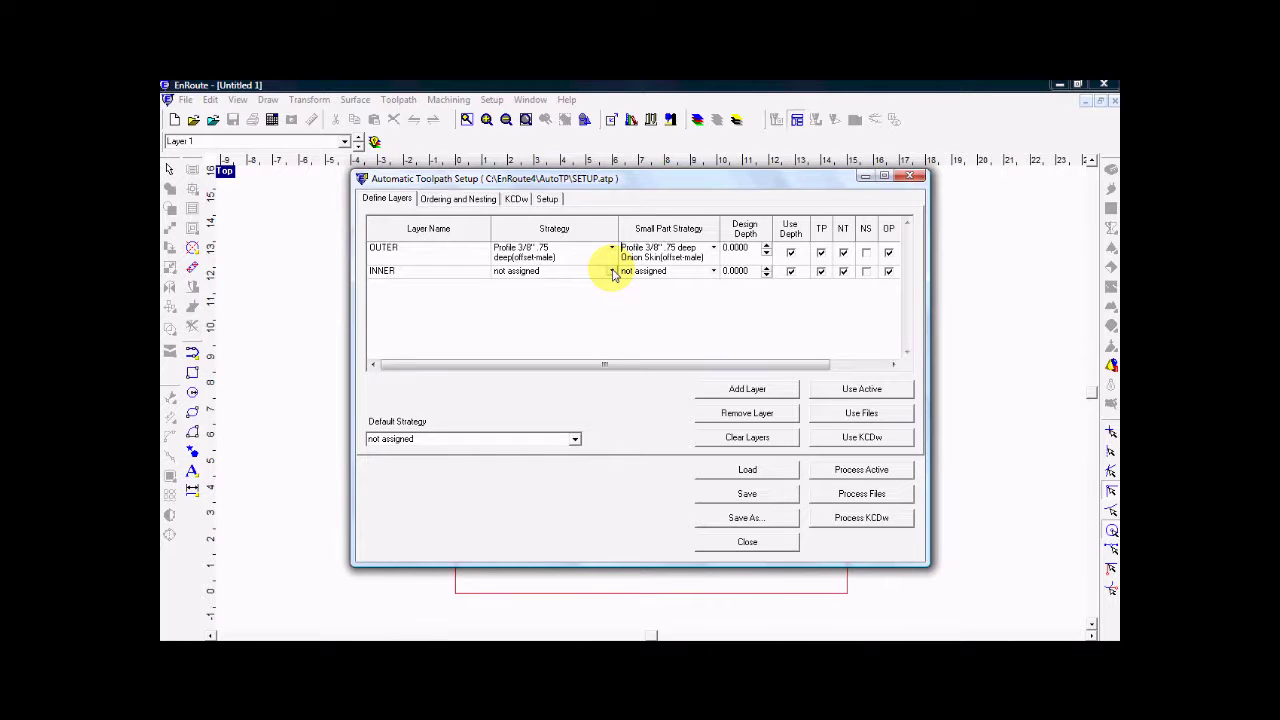
{"action": "left_click", "coordinate": [613, 272]}
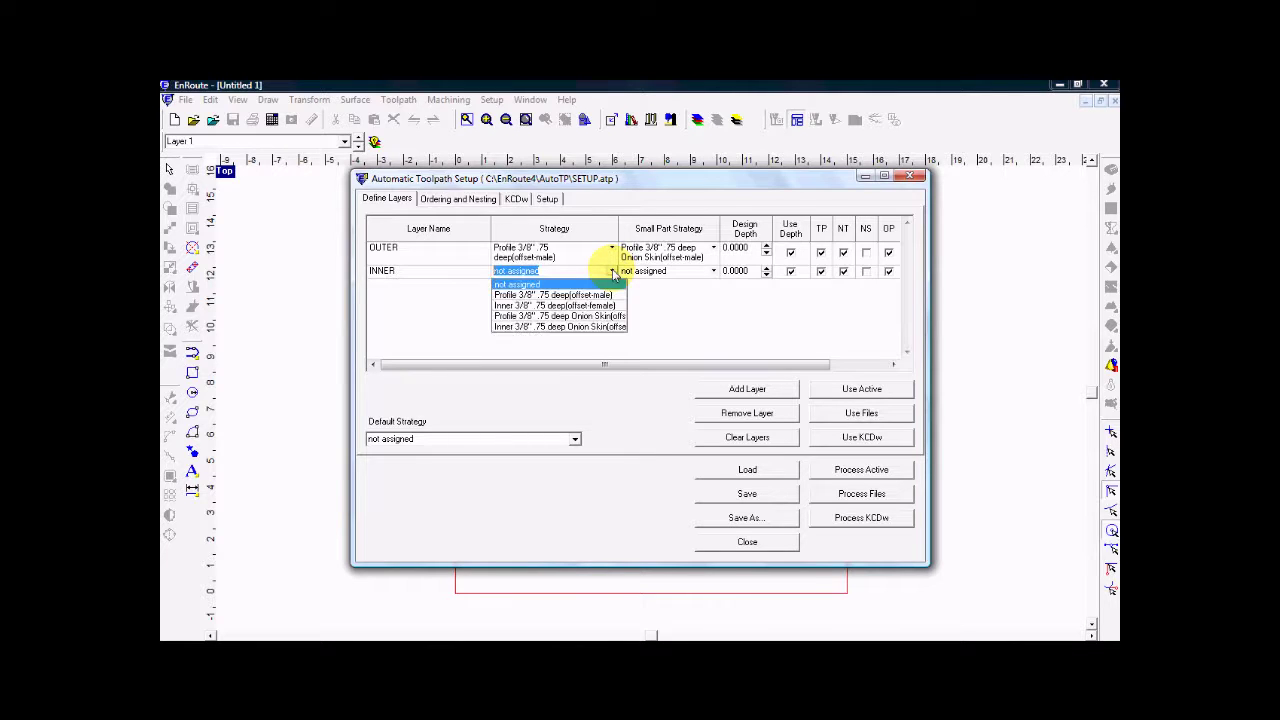
{"action": "left_click", "coordinate": [545, 306]}
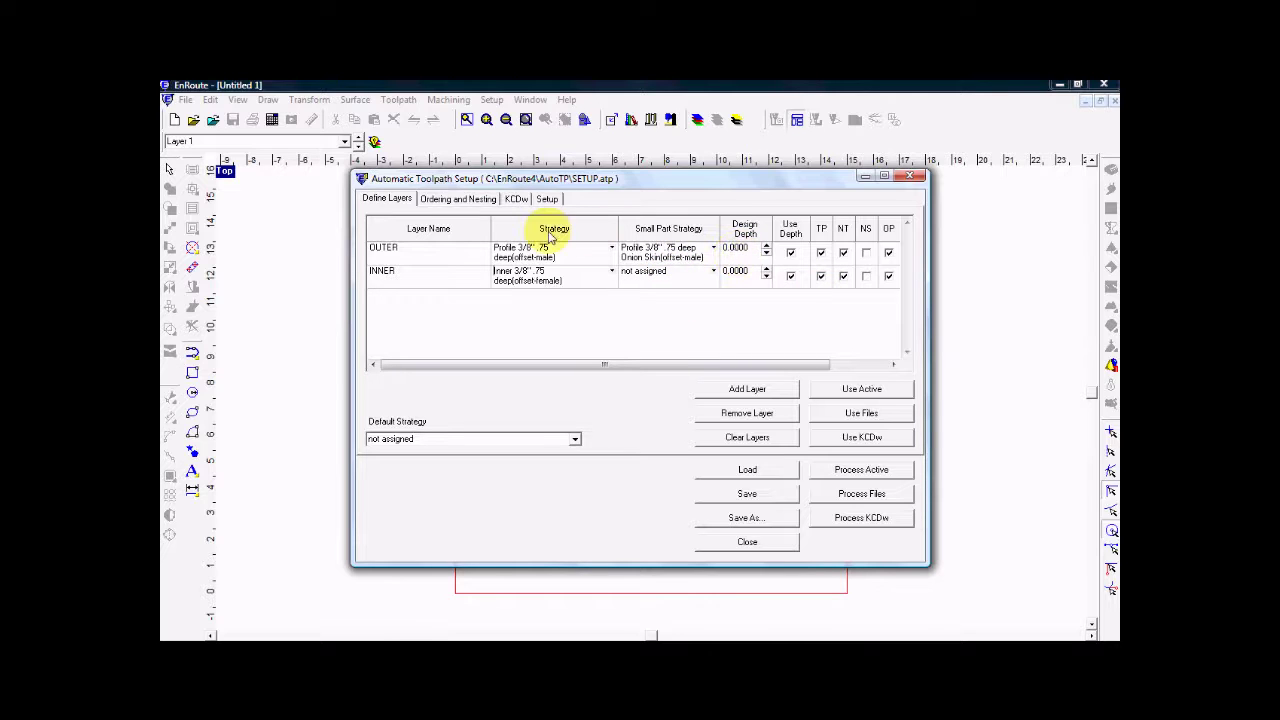
Check the strategy order, angle step, gap, margin and plate size for nesting, and process the KCDw parts.
{"action": "left_click", "coordinate": [458, 199]}
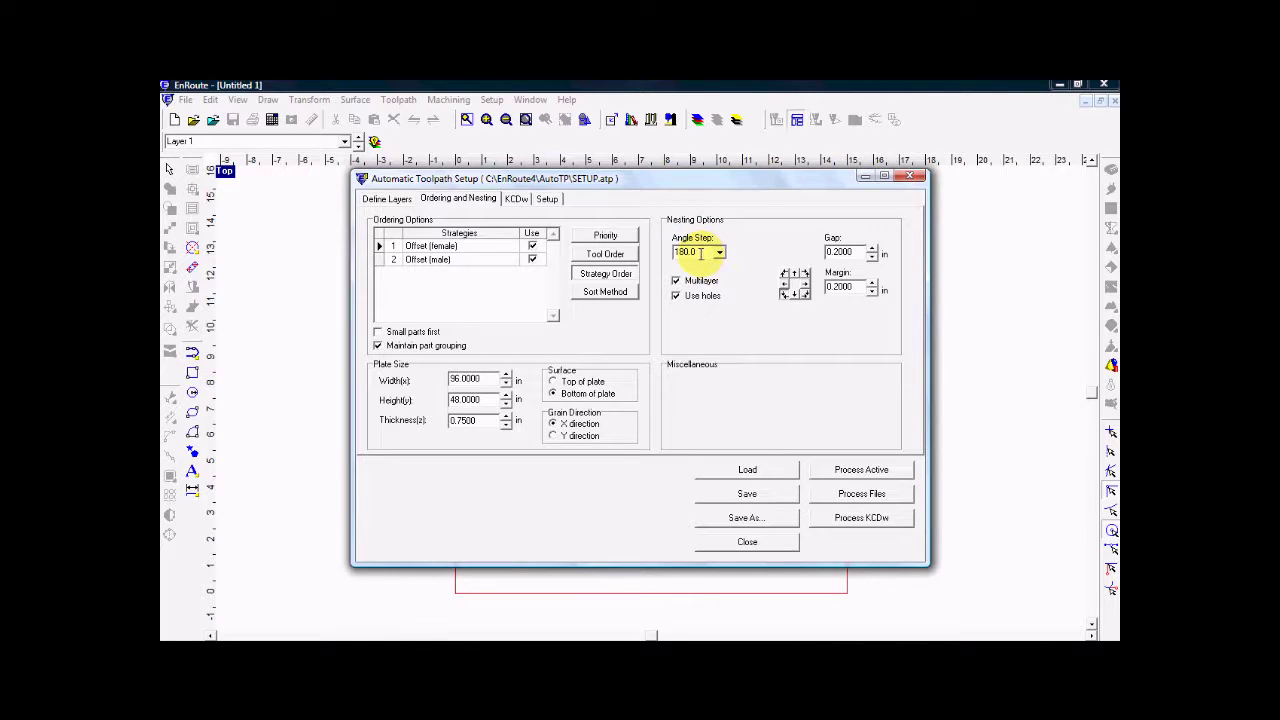
{"action": "left_click", "coordinate": [697, 252]}
{"action": "left_click", "coordinate": [829, 253]}
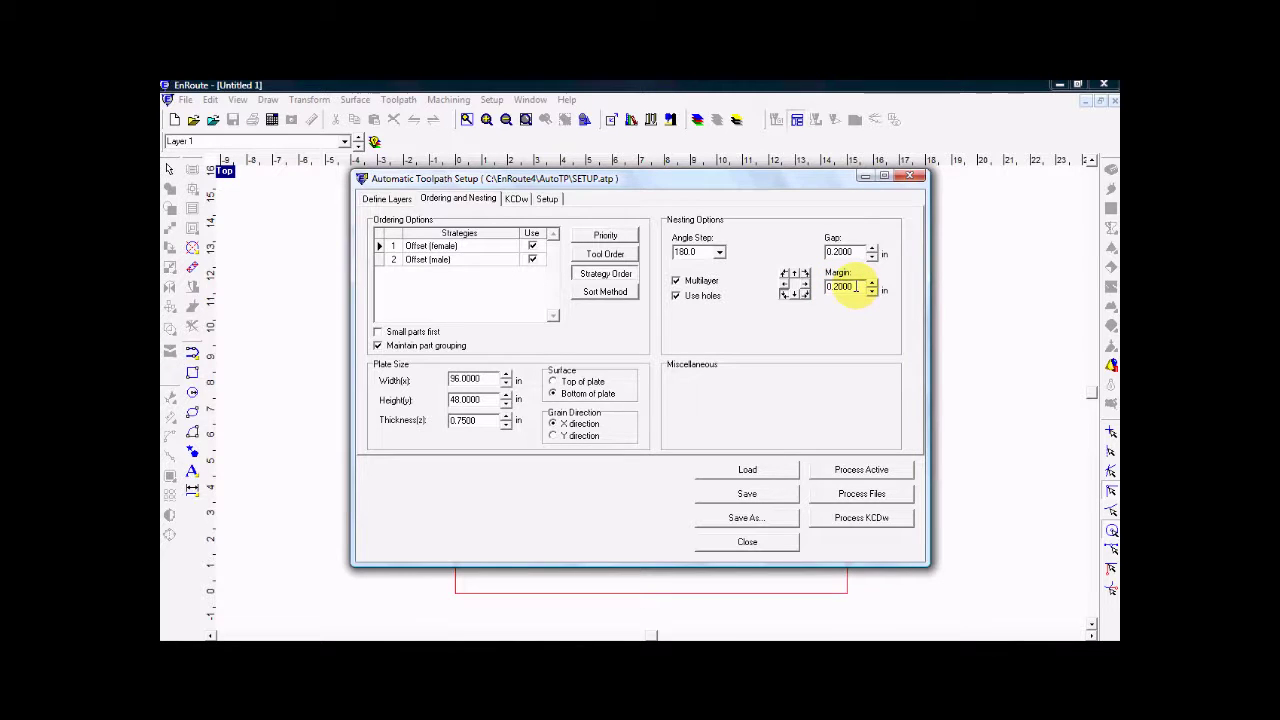
{"action": "double_click", "coordinate": [465, 379]}
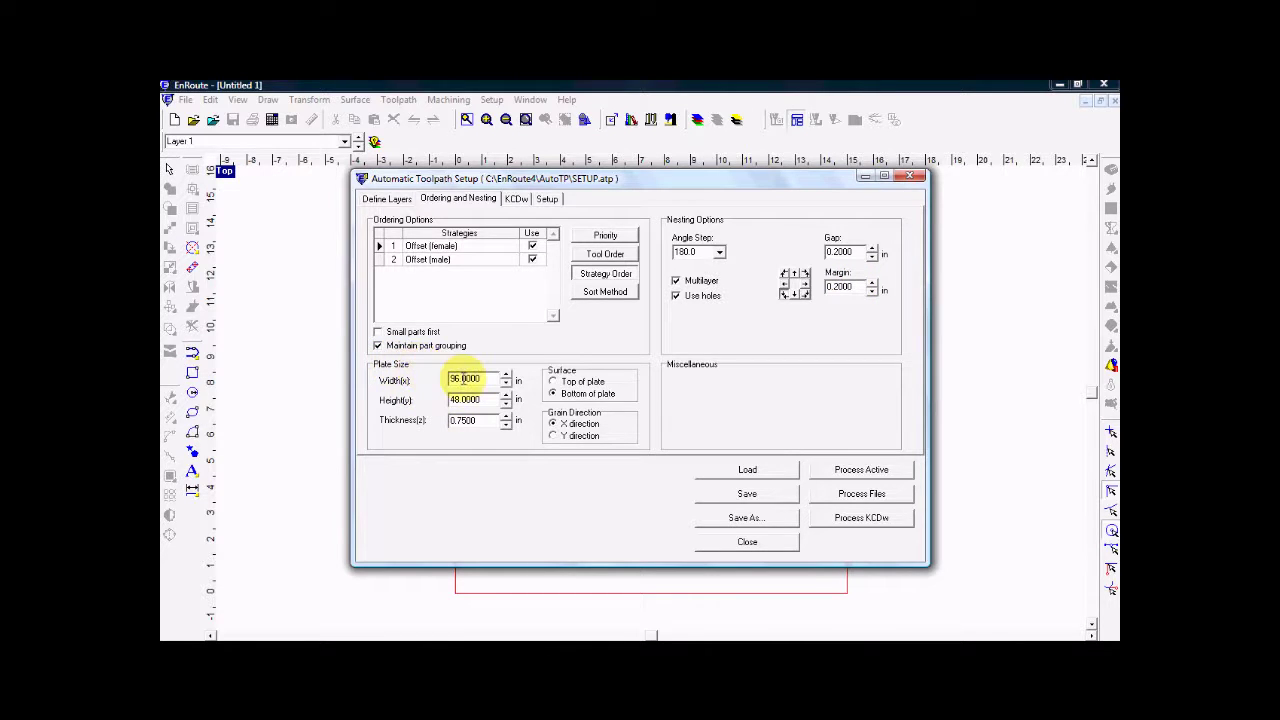
{"action": "left_click", "coordinate": [449, 380]}
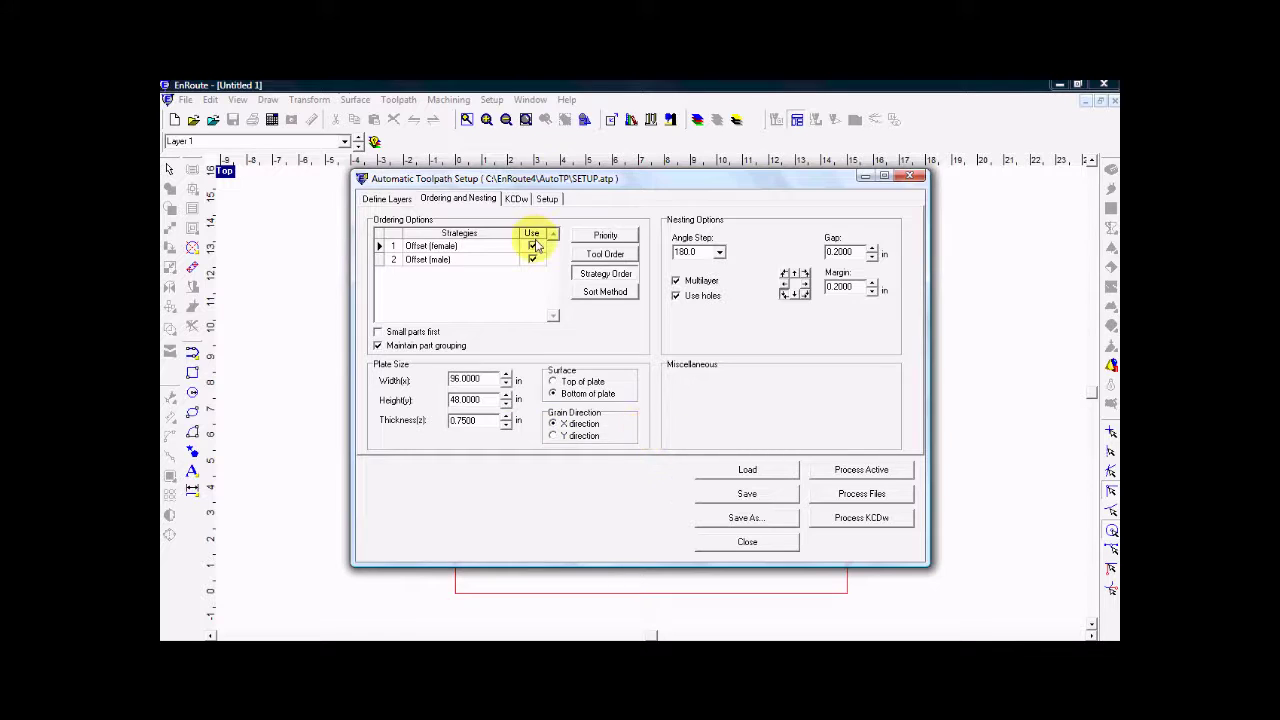
{"action": "left_click", "coordinate": [857, 520]}
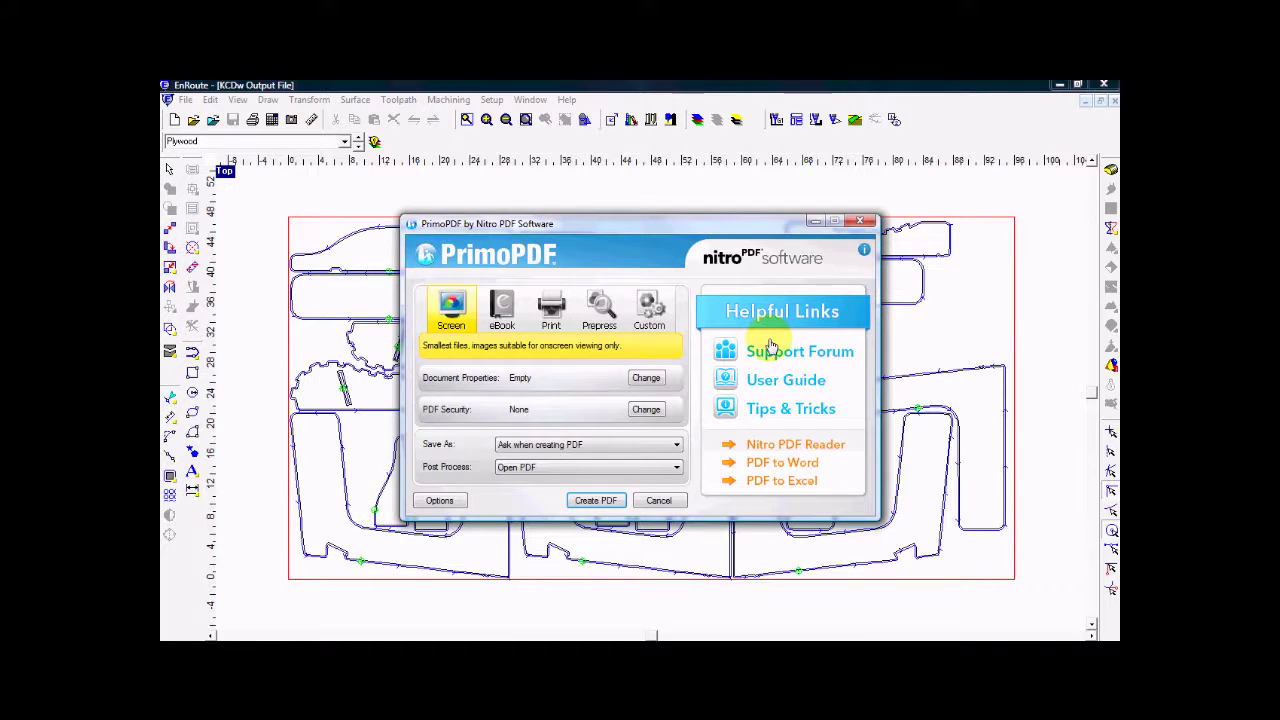
Create a PDF of the first sheet report with PrimoPDF and save it to the desktop as Atp1.pdf.
{"action": "mouse_move", "coordinate": [643, 226]}
{"action": "left_mouse_down"}
{"action": "mouse_move", "coordinate": [666, 280]}
{"action": "mouse_move", "coordinate": [1042, 243]}
{"action": "mouse_move", "coordinate": [1025, 110]}
{"action": "mouse_move", "coordinate": [890, 100]}
{"action": "mouse_move", "coordinate": [220, 160]}
{"action": "mouse_move", "coordinate": [173, 303]}
{"action": "mouse_move", "coordinate": [178, 372]}
{"action": "mouse_move", "coordinate": [194, 408]}
{"action": "mouse_move", "coordinate": [614, 373]}
{"action": "mouse_move", "coordinate": [651, 257]}
{"action": "mouse_move", "coordinate": [644, 232]}
{"action": "left_mouse_up"}
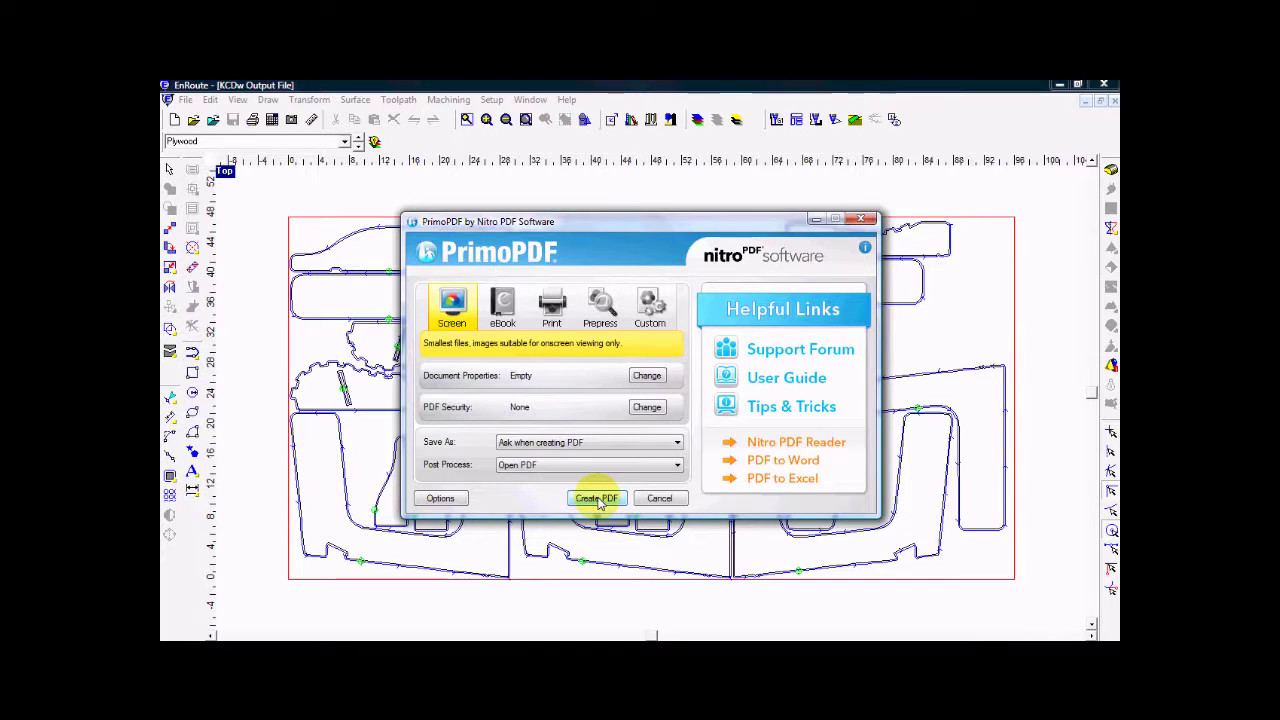
{"action": "left_click", "coordinate": [597, 499]}
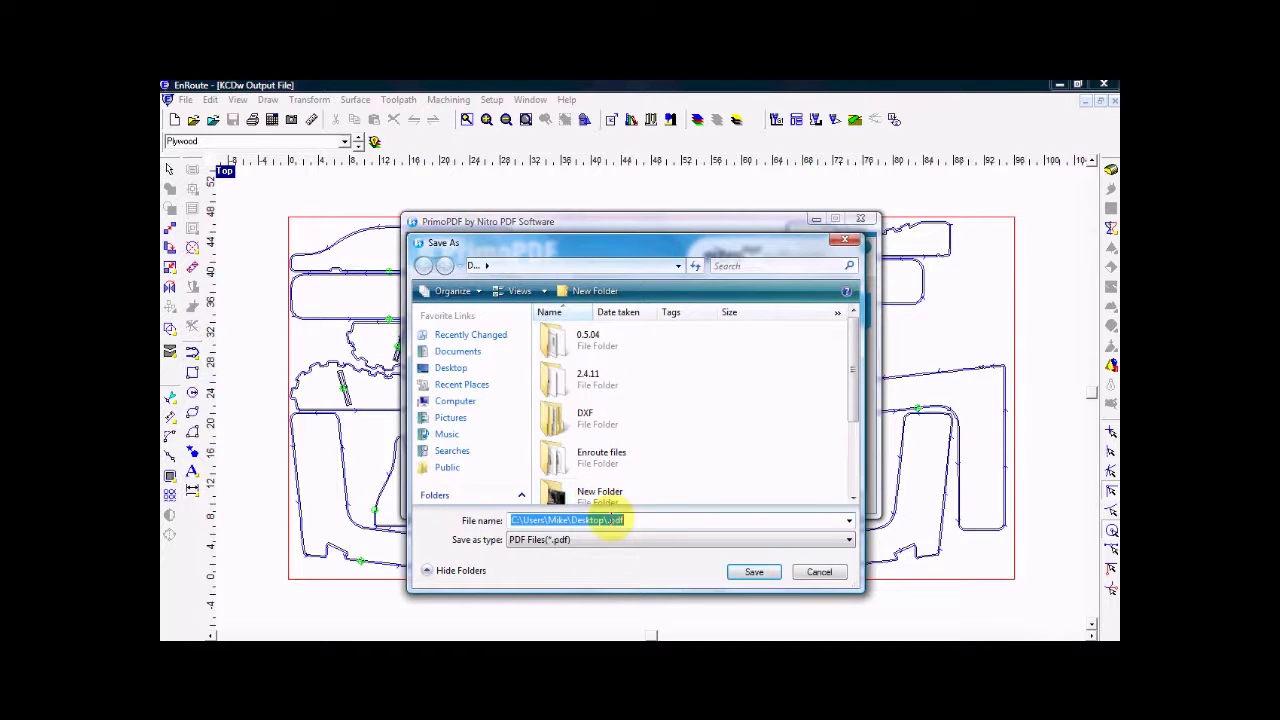
{"action": "left_click", "coordinate": [620, 522]}
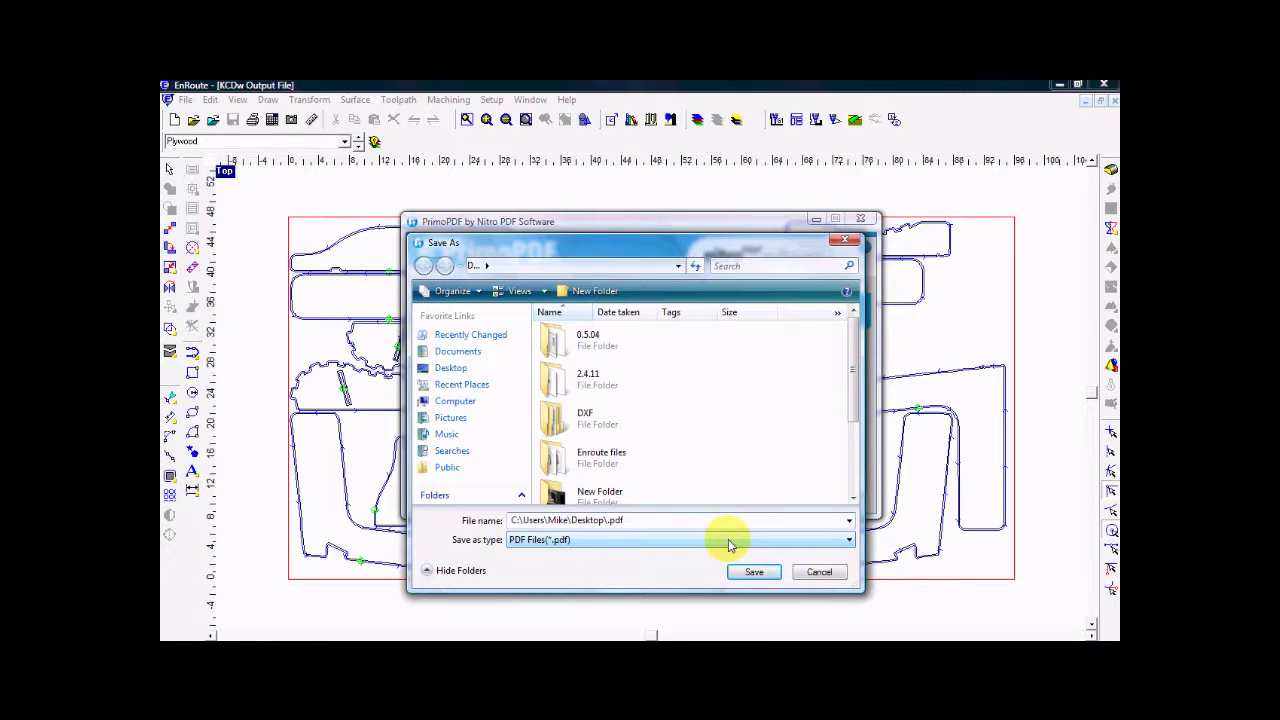
{"action": "type", "text": "Atp1"}
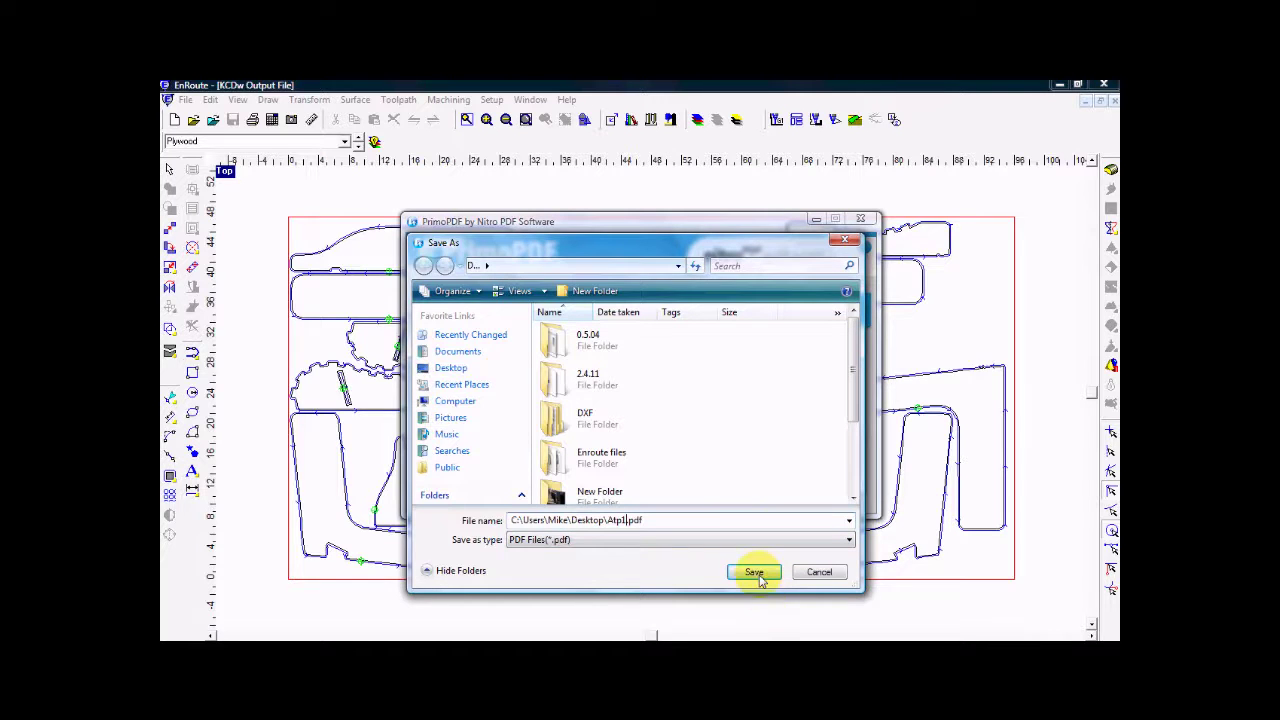
{"action": "left_click", "coordinate": [755, 573]}
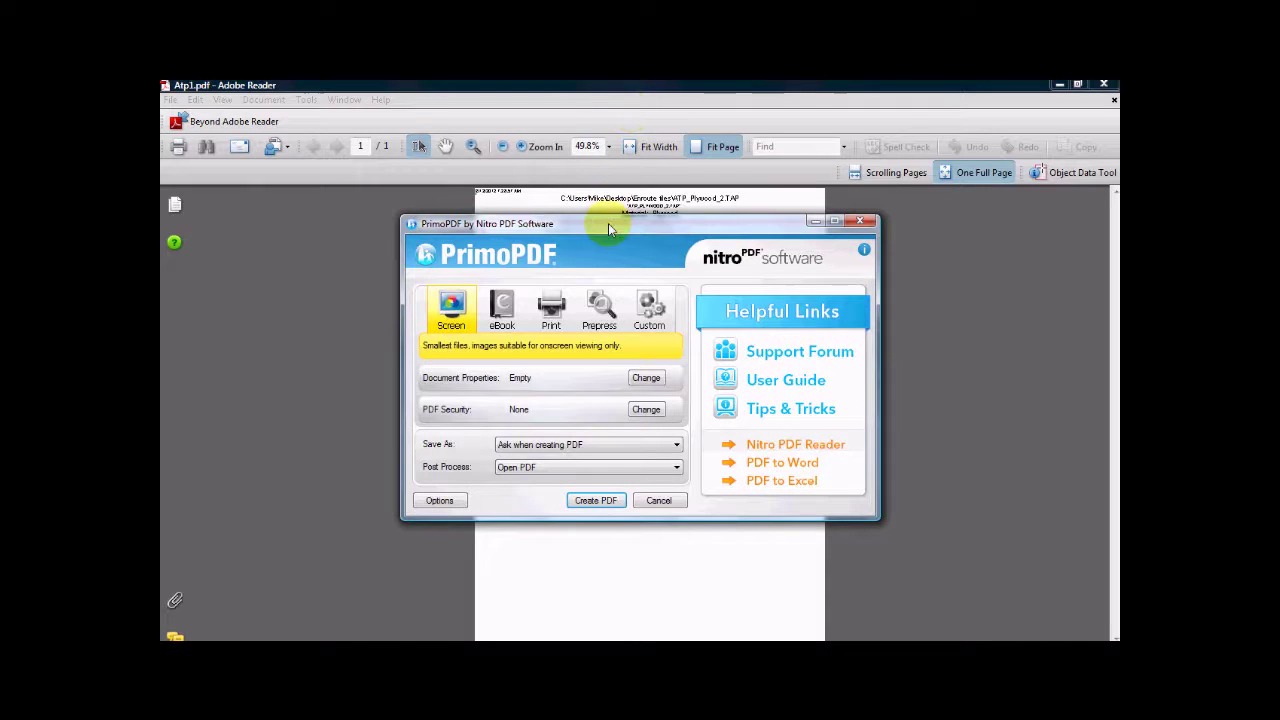
Create the second sheet report PDF and save it to the desktop as atp2.pdf.
{"action": "left_click_drag", "start_coordinate": [609, 228], "coordinate": [626, 203]}
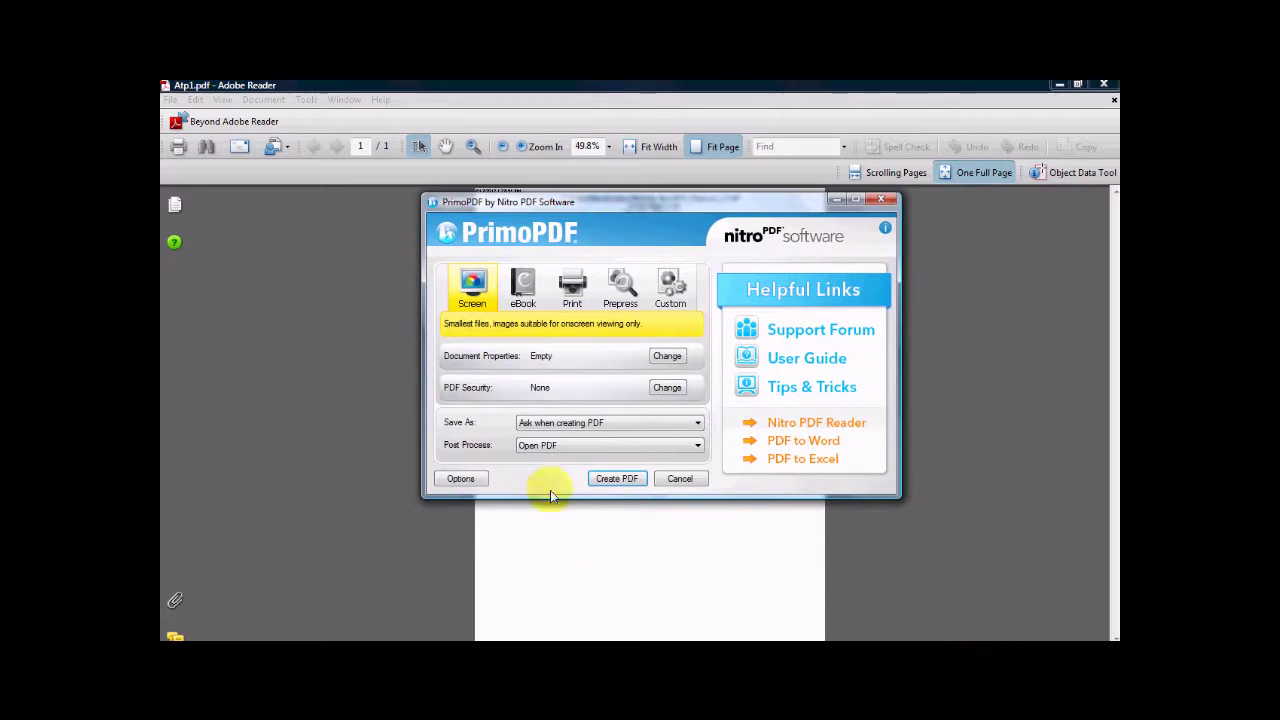
{"action": "left_click", "coordinate": [615, 479]}
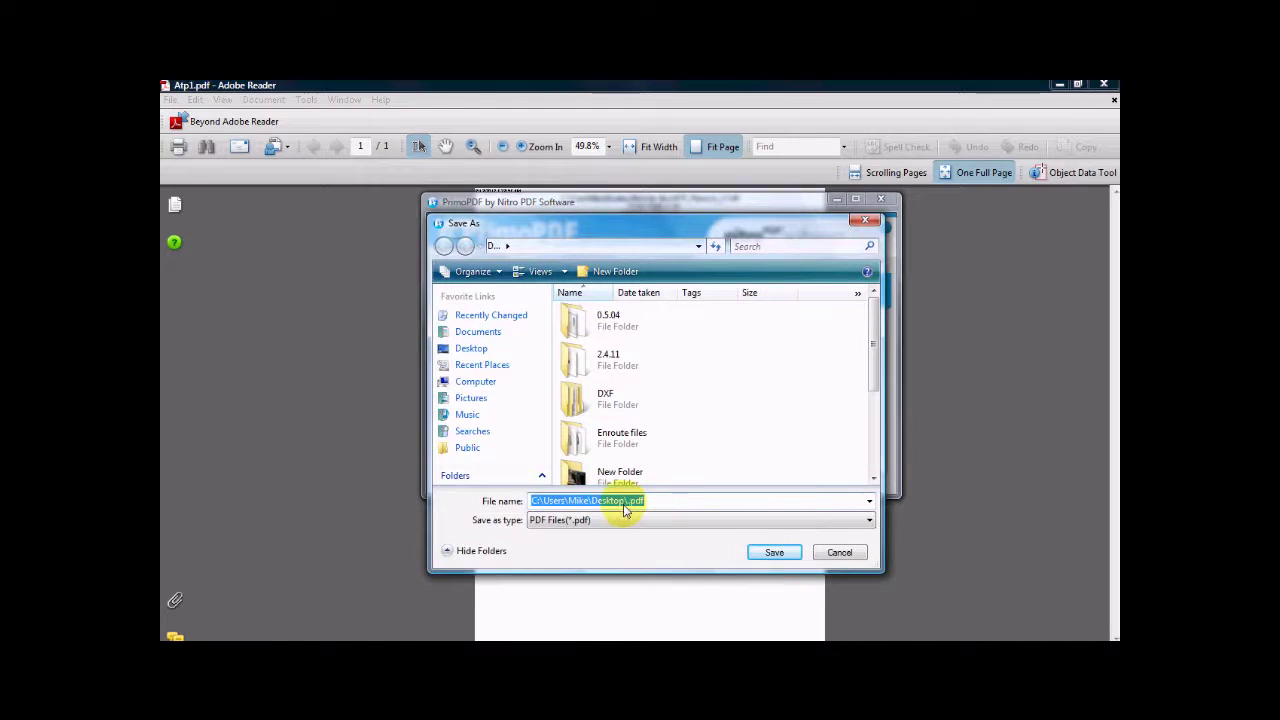
{"action": "left_click", "coordinate": [627, 502]}
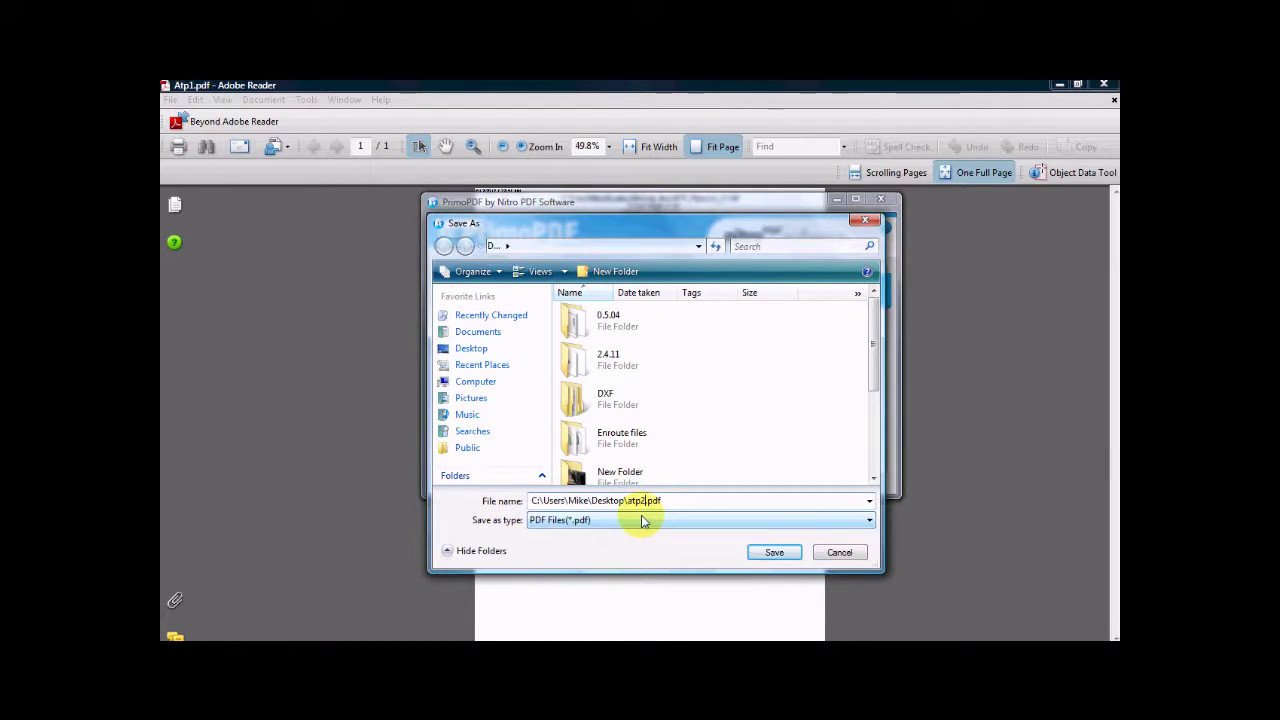
{"action": "left_click", "coordinate": [777, 553]}
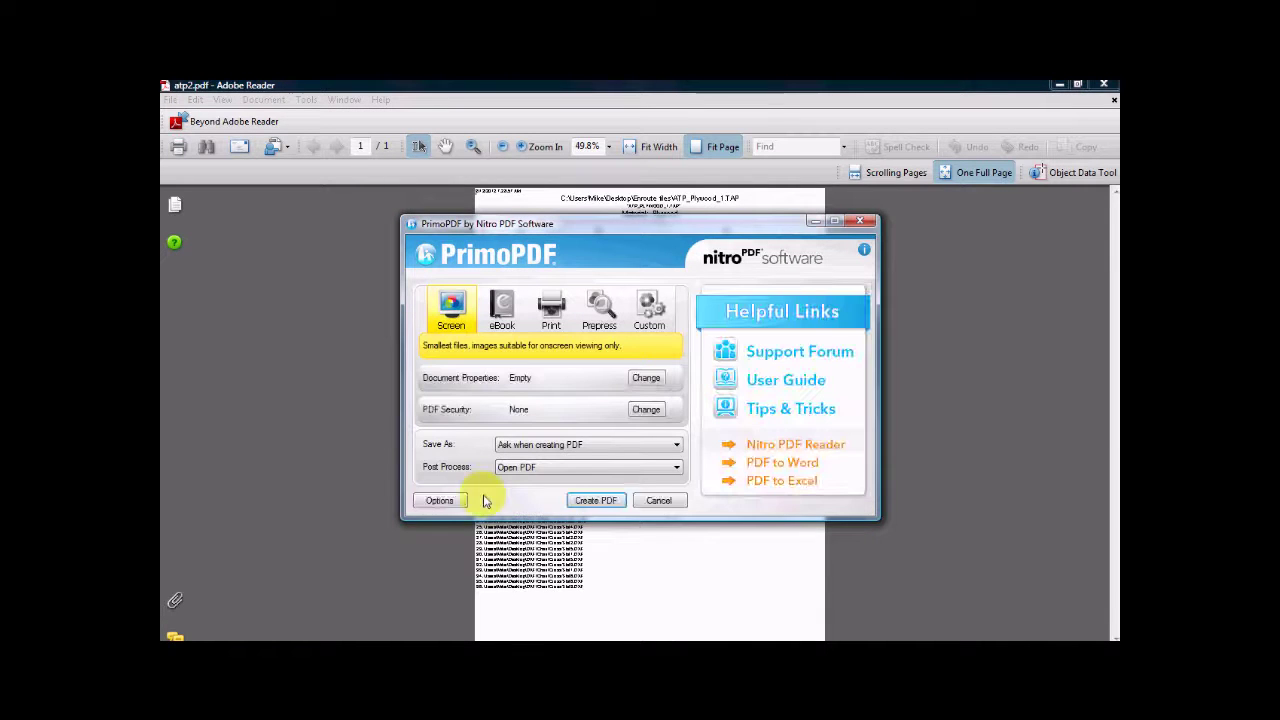
Create the third sheet report PDF and save it to the desktop as atp3.pdf.
{"action": "left_click", "coordinate": [596, 501]}
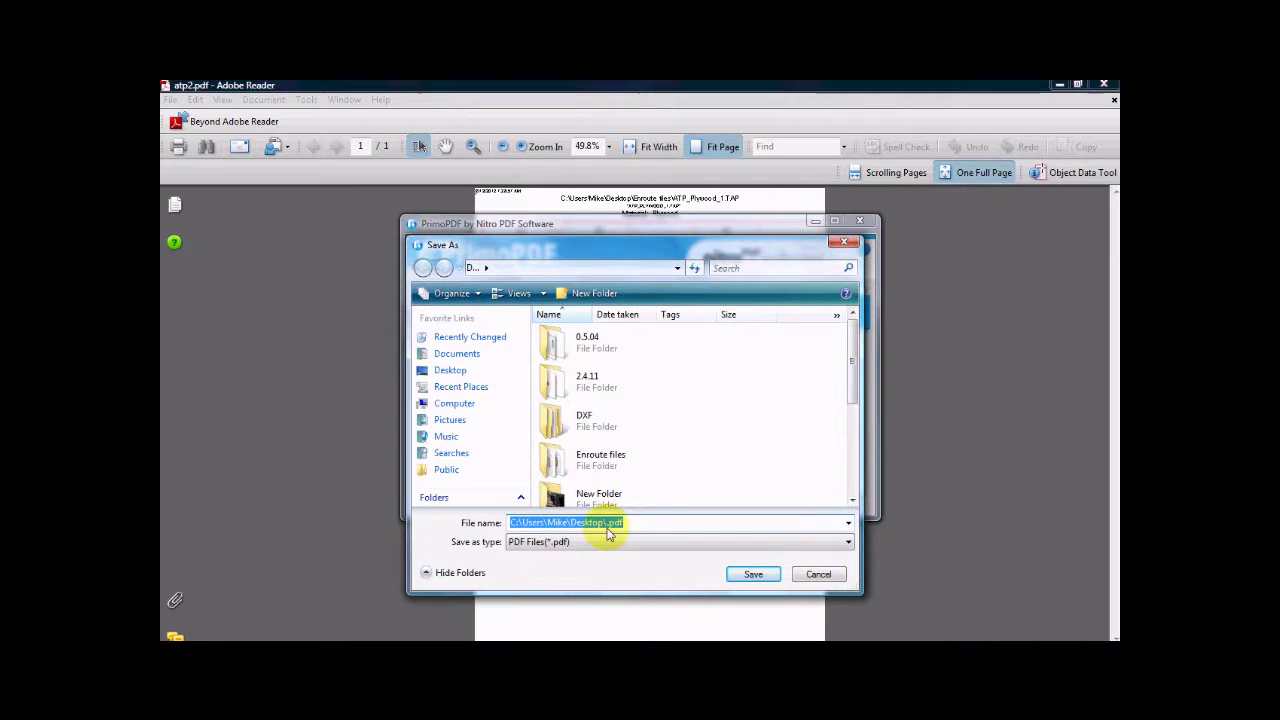
{"action": "left_click", "coordinate": [608, 525]}
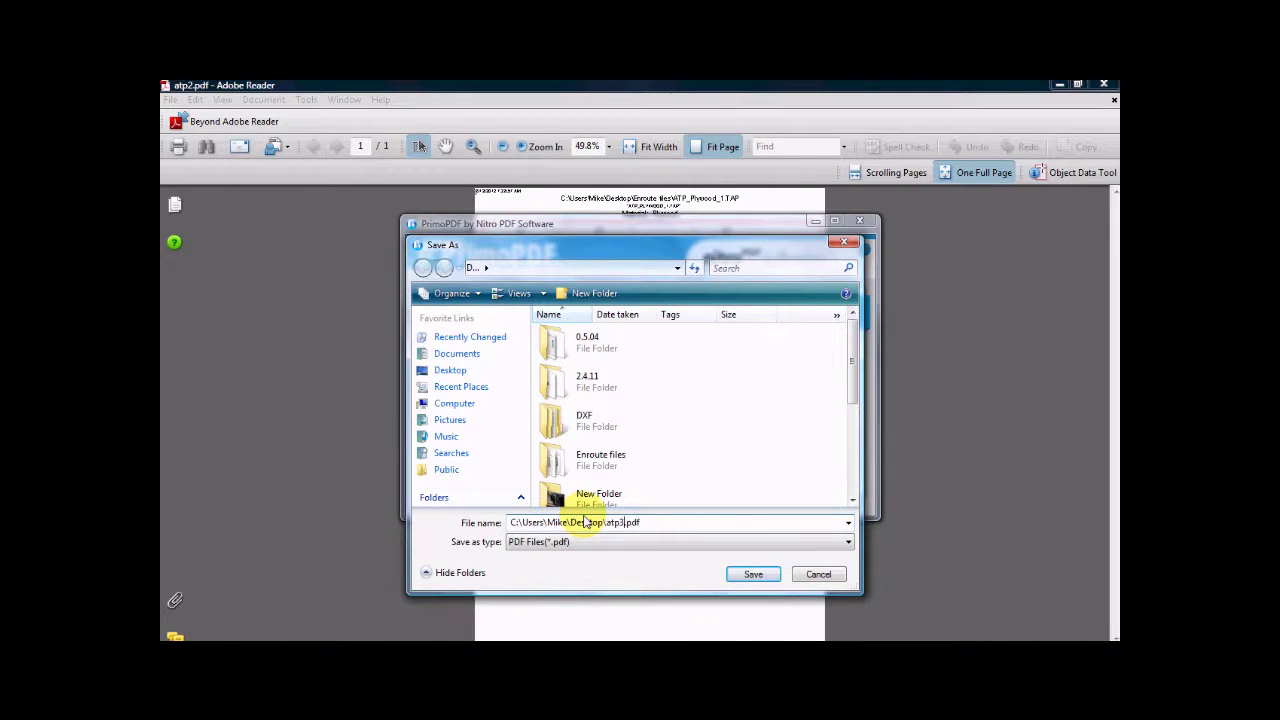
{"action": "left_click", "coordinate": [756, 584]}
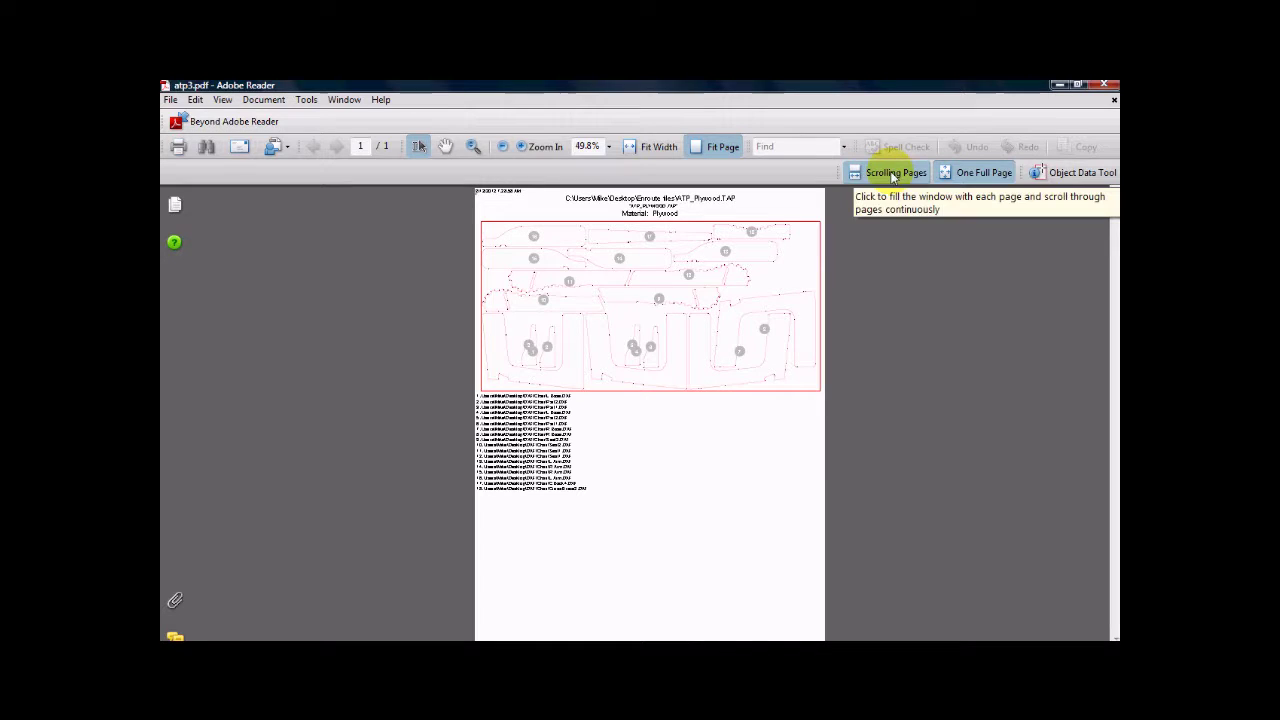
Examine the numbered parts and DXF list in the atp3.pdf report, compare them with the EnRoute nest, and close the report.
{"action": "left_click", "coordinate": [893, 175]}
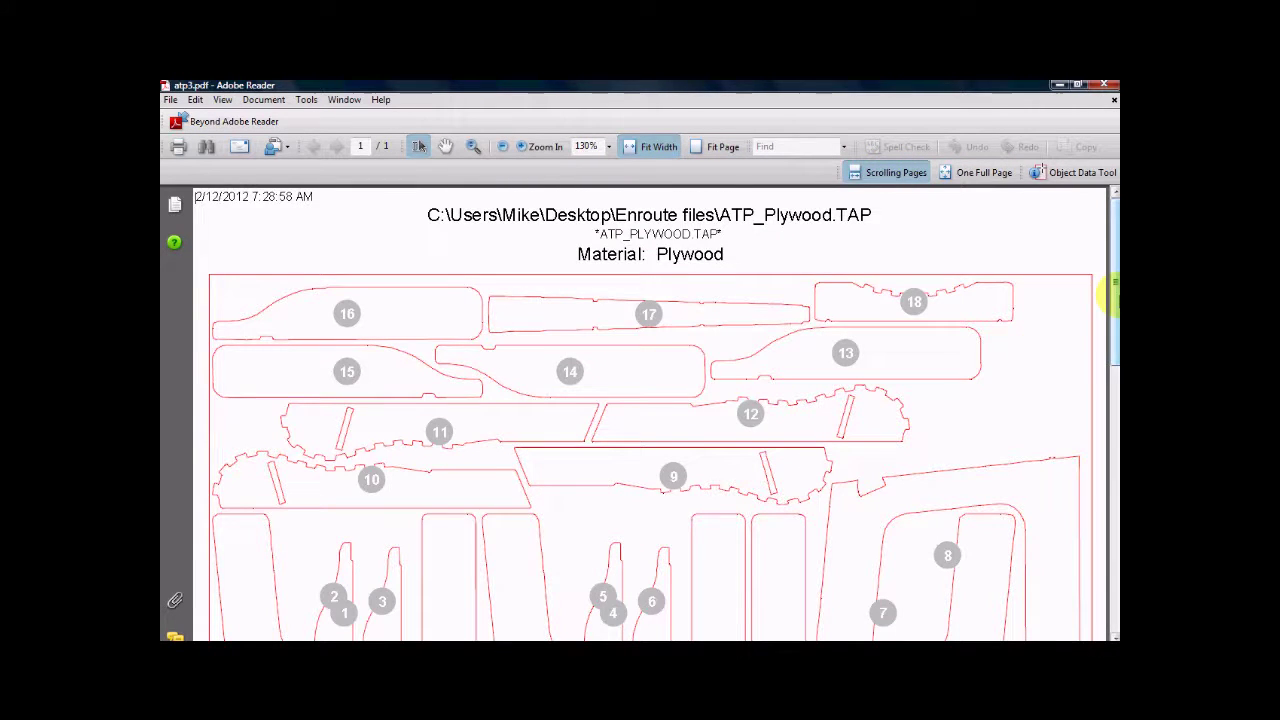
{"action": "left_click_drag", "start_coordinate": [1112, 293], "coordinate": [1109, 414]}
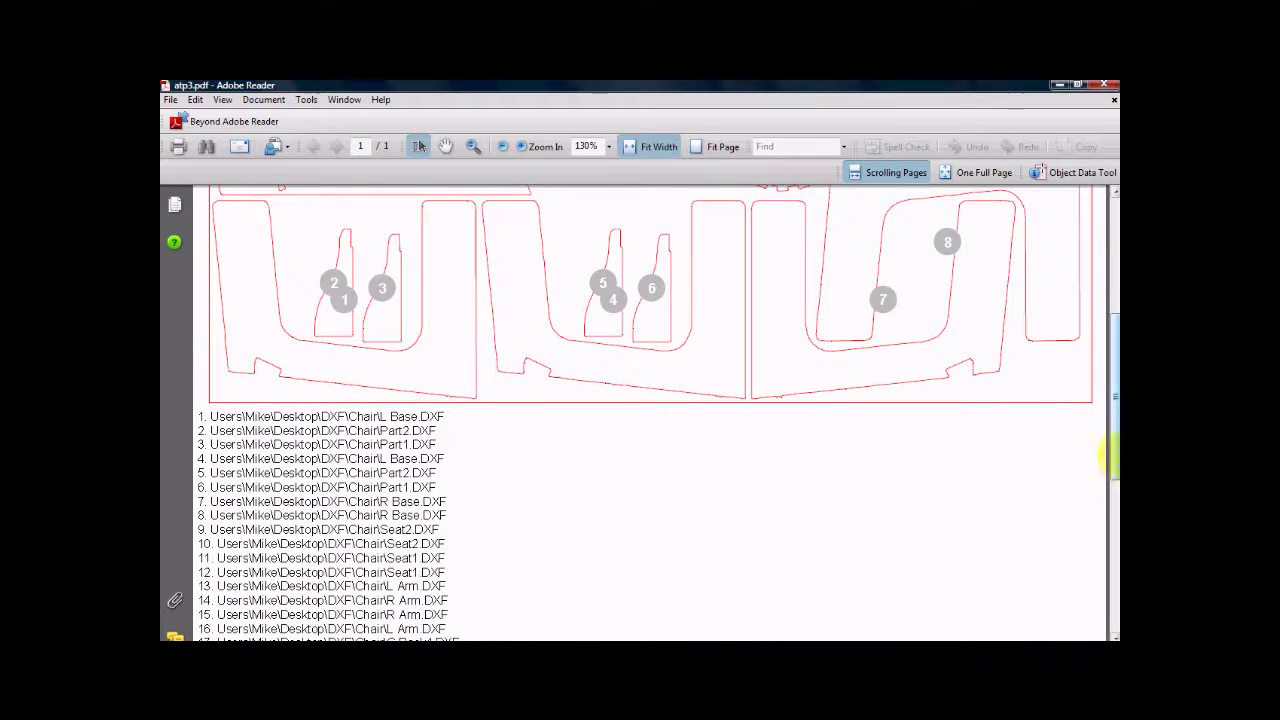
{"action": "left_click_drag", "start_coordinate": [1110, 443], "coordinate": [1097, 374]}
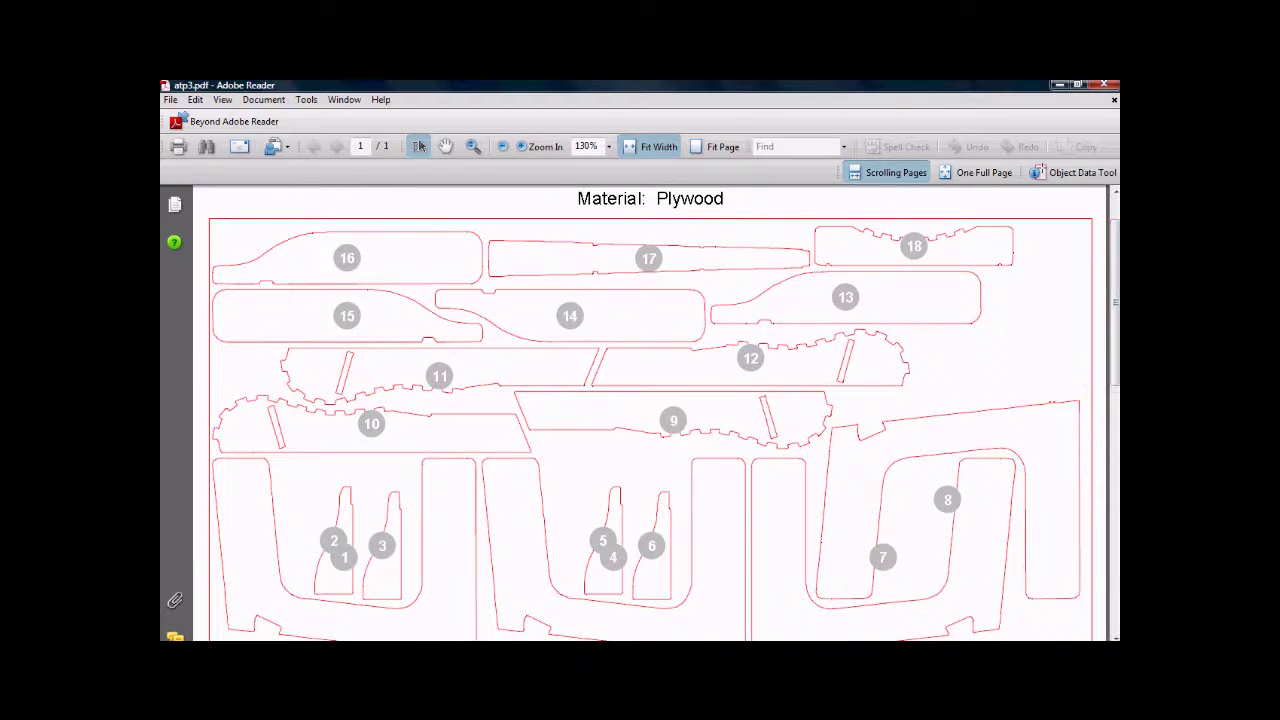
{"action": "mouse_move", "coordinate": [481, 639]}
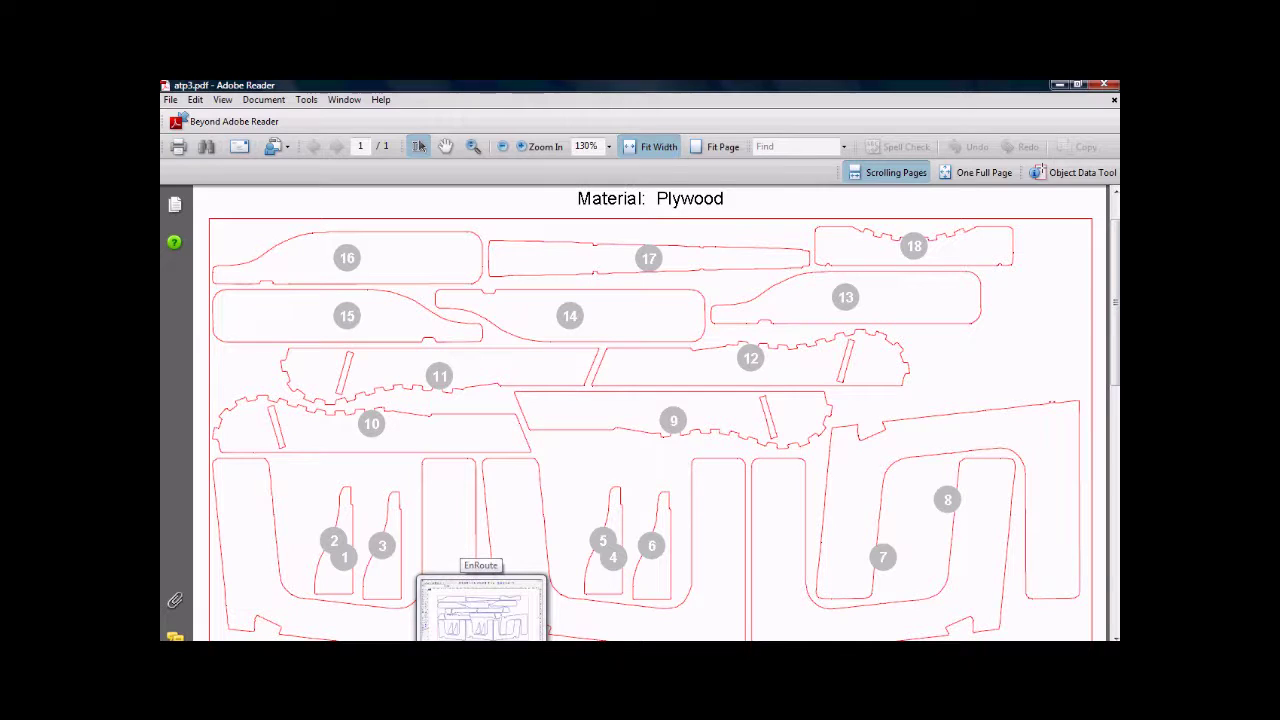
{"action": "left_click", "coordinate": [481, 639]}
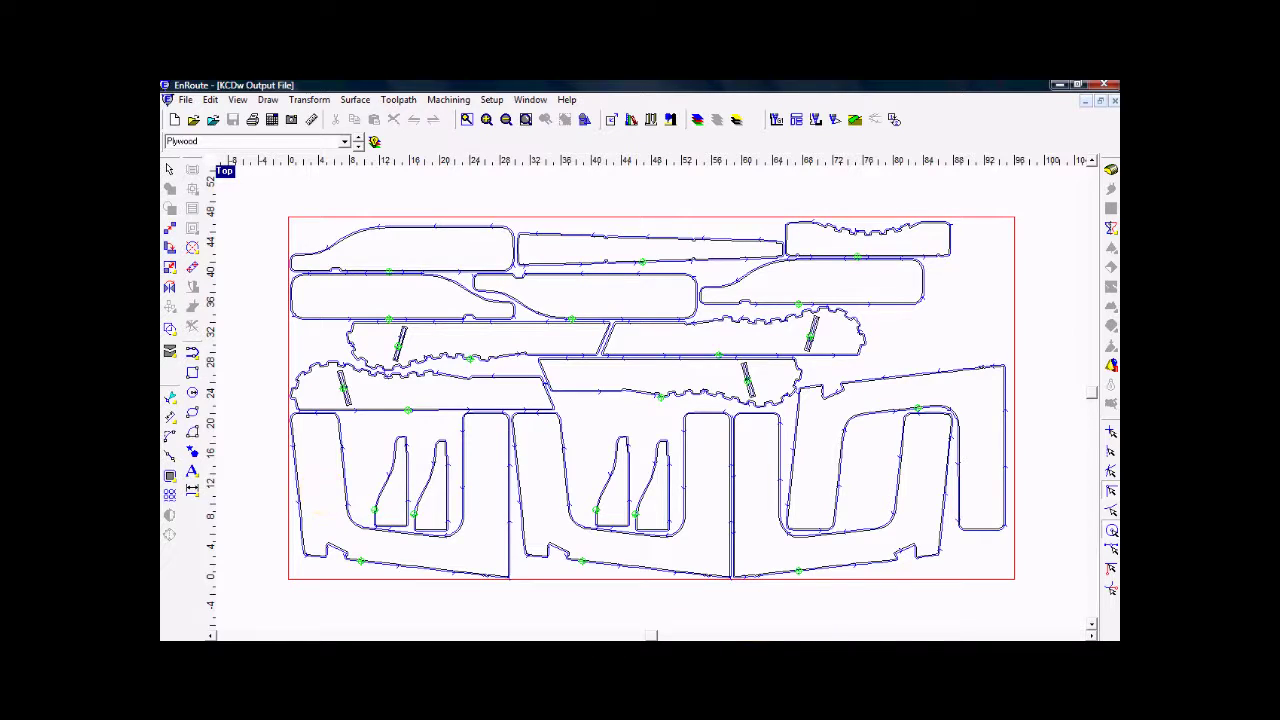
{"action": "left_click", "coordinate": [898, 610]}
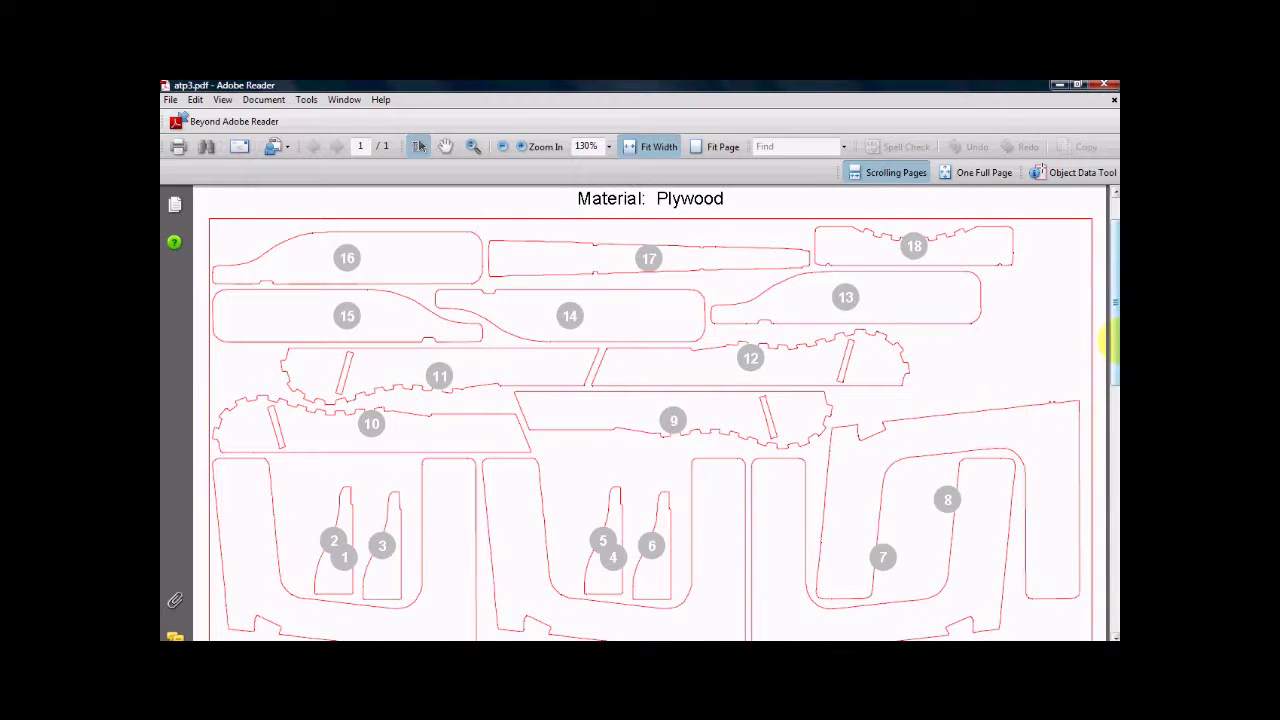
{"action": "mouse_move", "coordinate": [1110, 343]}
{"action": "left_mouse_down"}
{"action": "mouse_move", "coordinate": [1110, 453]}
{"action": "mouse_move", "coordinate": [1110, 393]}
{"action": "left_mouse_up"}
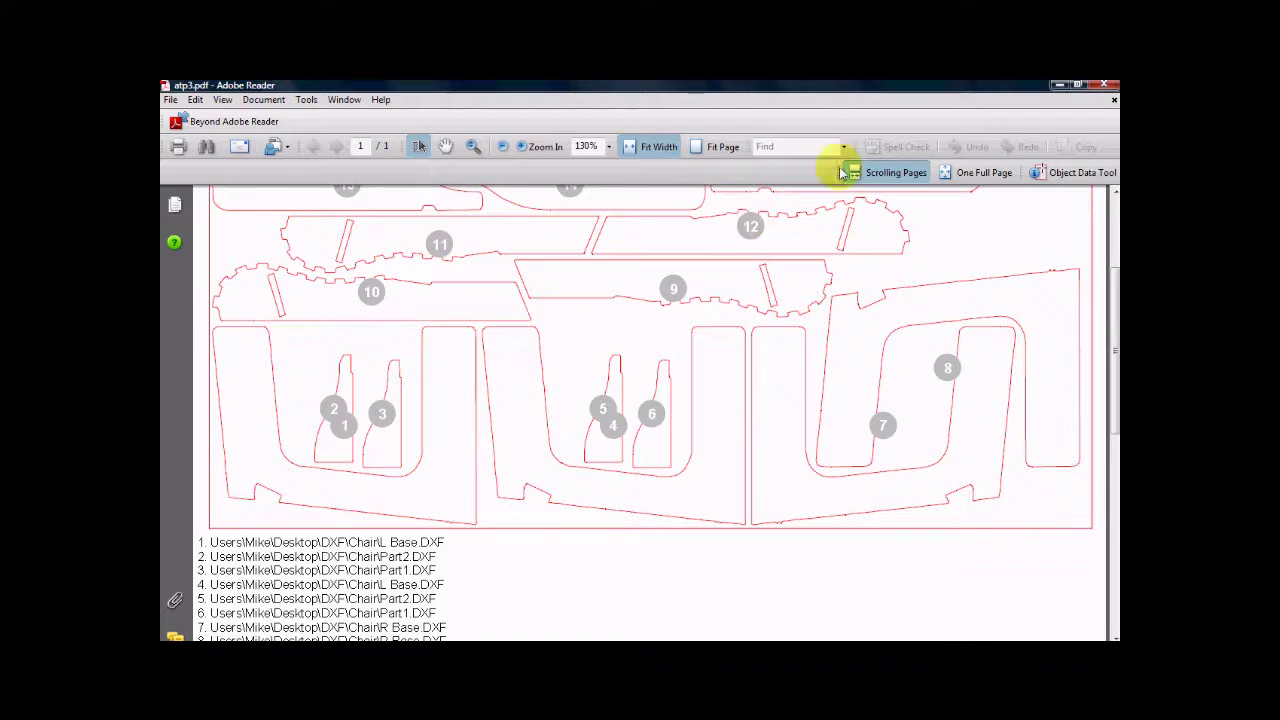
{"action": "left_click", "coordinate": [968, 176]}
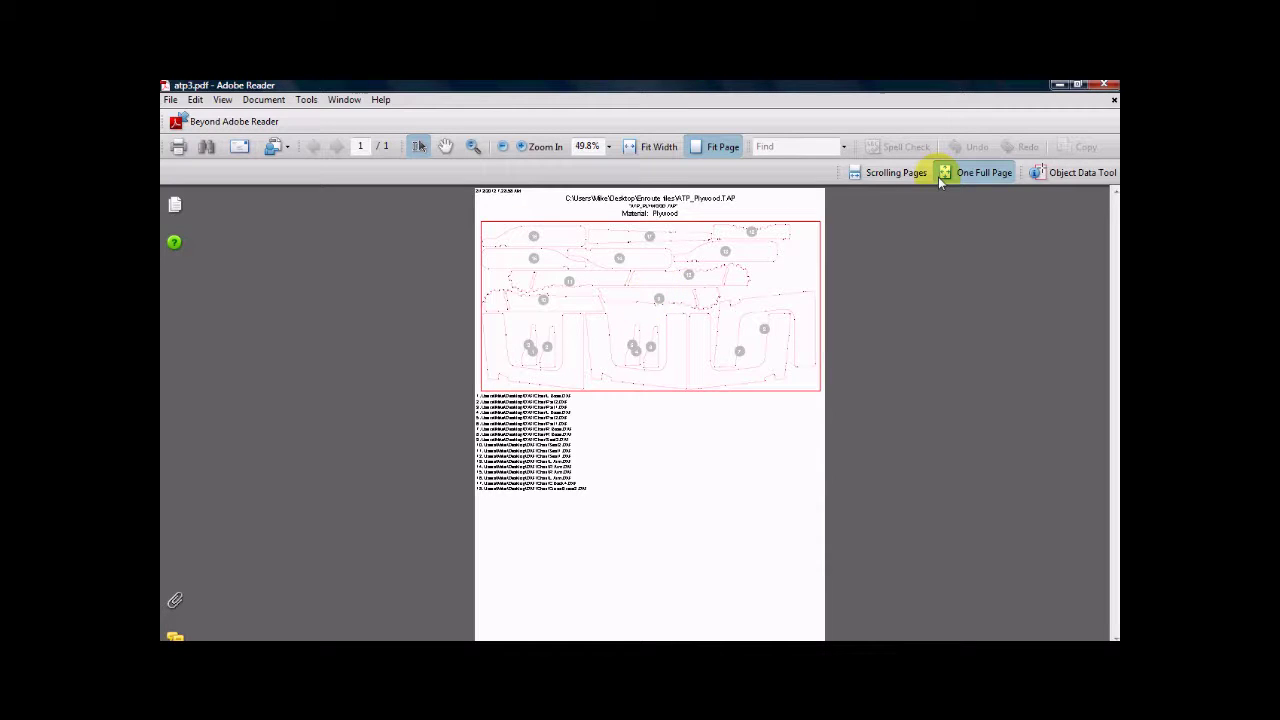
{"action": "left_click", "coordinate": [1110, 85]}
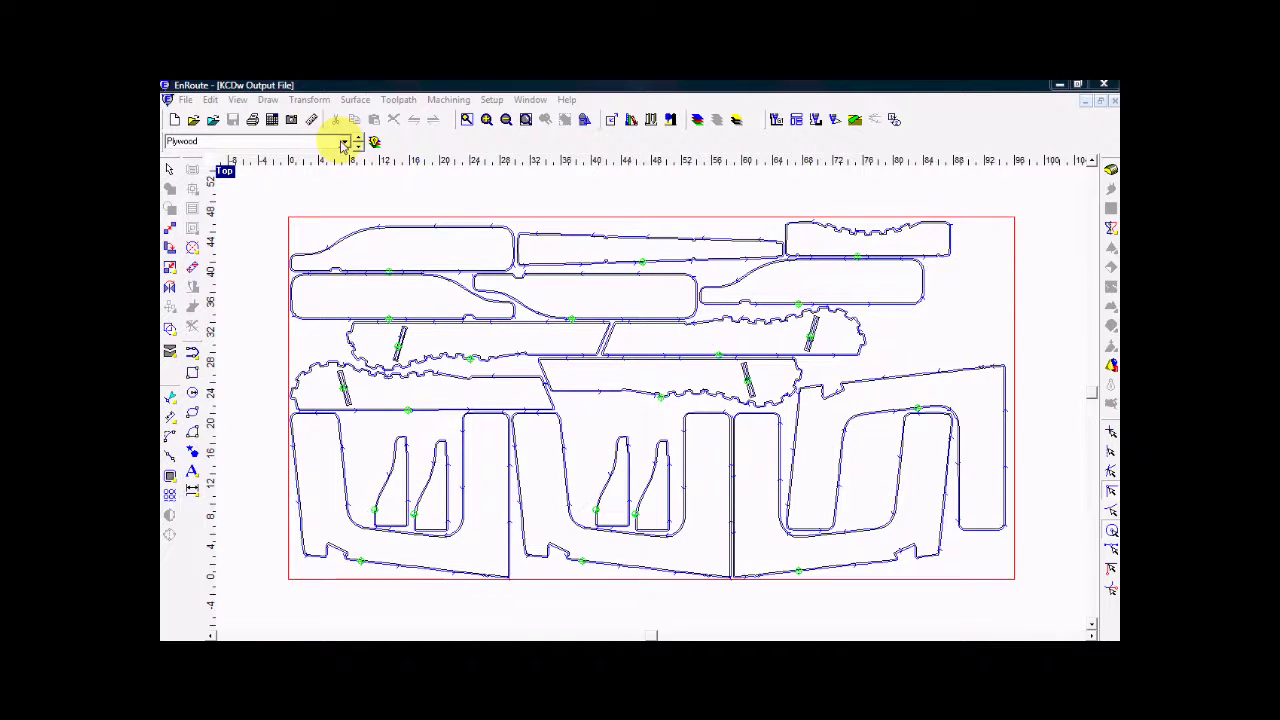
Display the nested sheets Plywood_1 and Plywood_2 in turn to inspect their part layouts.
{"action": "left_click", "coordinate": [345, 142]}
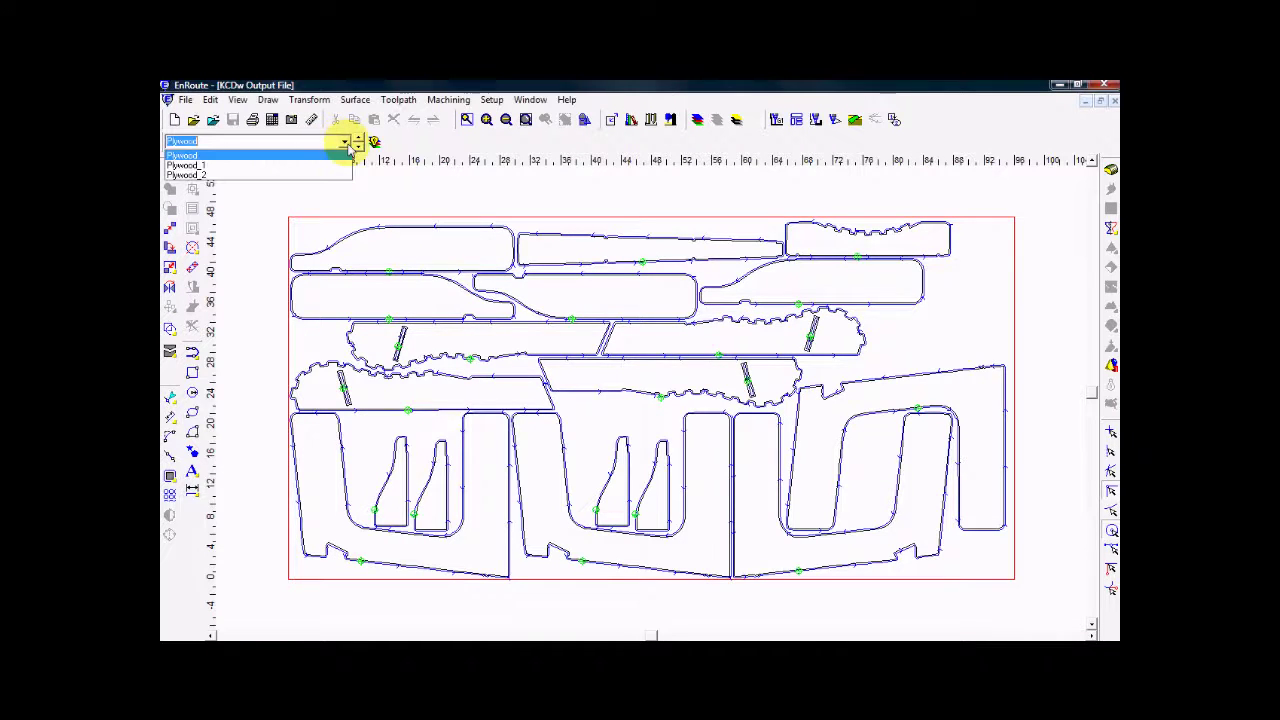
{"action": "left_click", "coordinate": [304, 166]}
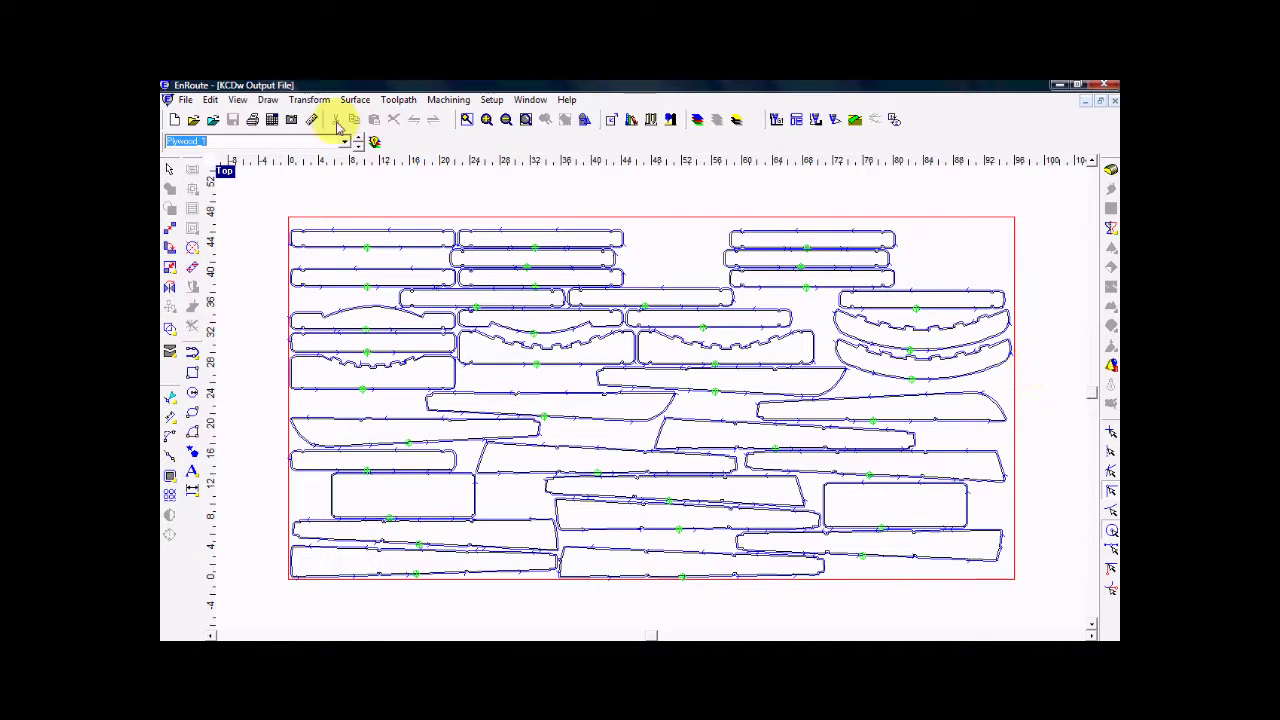
{"action": "left_click", "coordinate": [342, 142]}
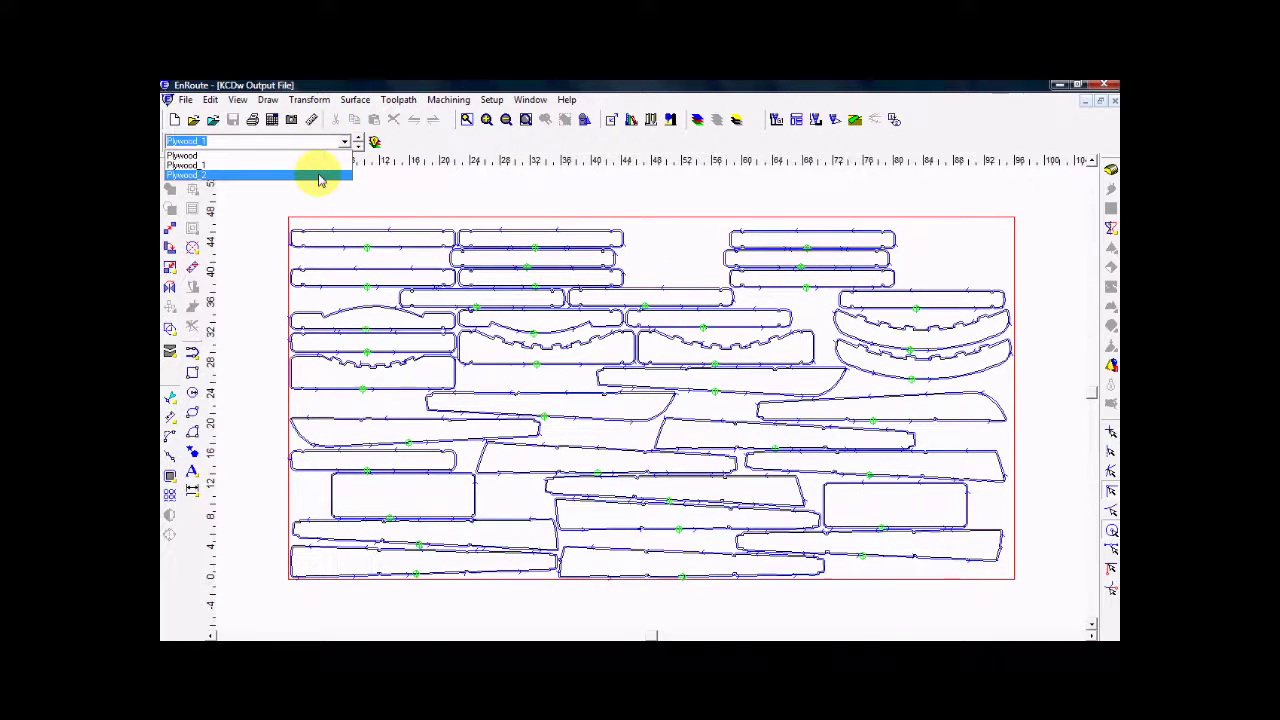
{"action": "left_click", "coordinate": [320, 178]}
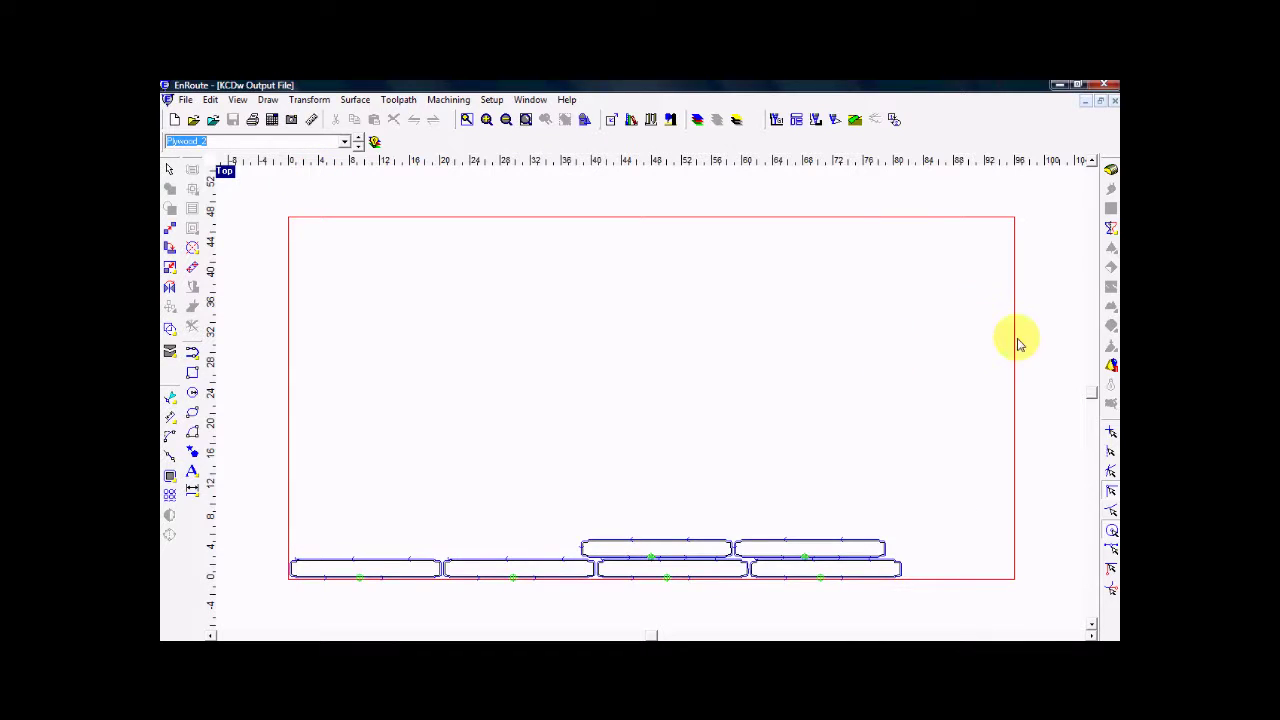